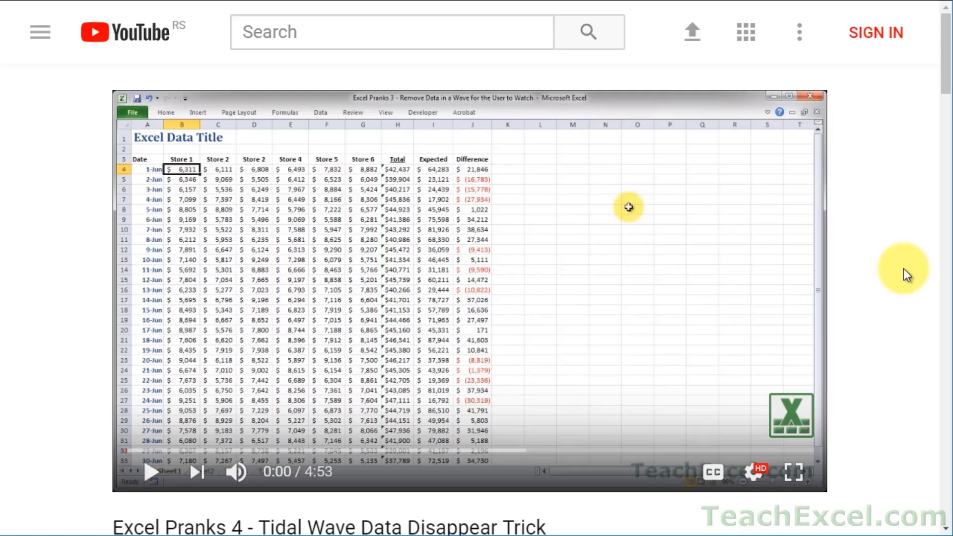
# Step: Like the Excel Pranks video, subscribe to TeachExcel, and turn on channel notifications
pyautogui.scroll(-7, 904, 269)
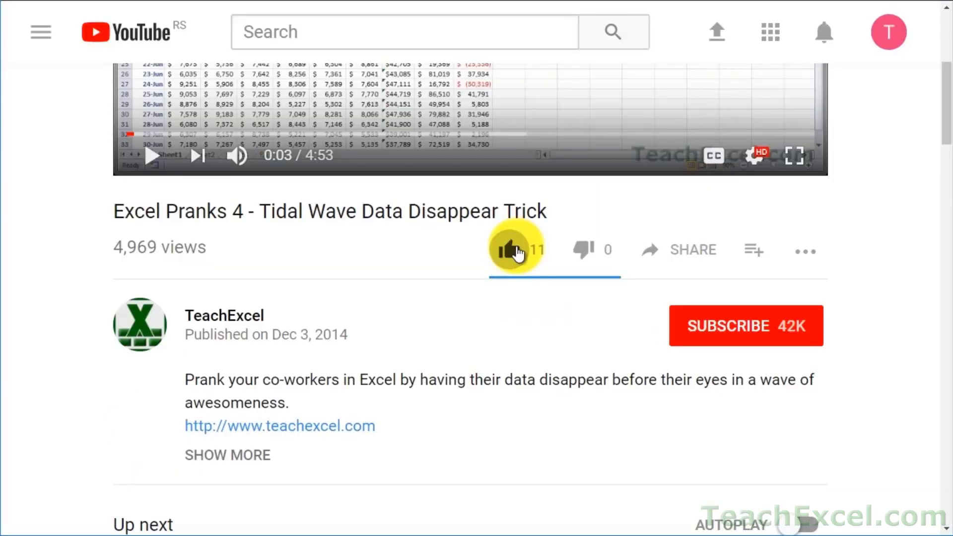
pyautogui.click(518, 254)
pyautogui.click(698, 316)
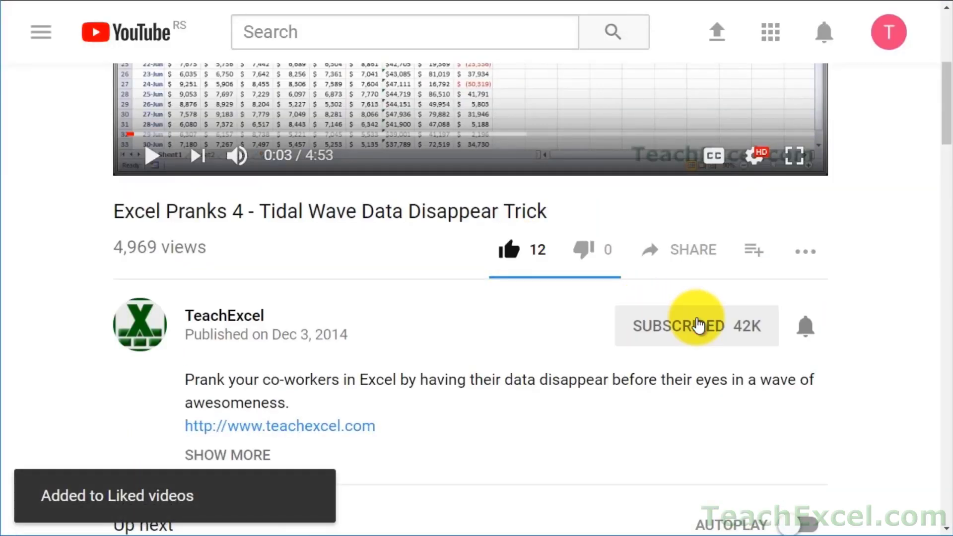
pyautogui.click(808, 328)
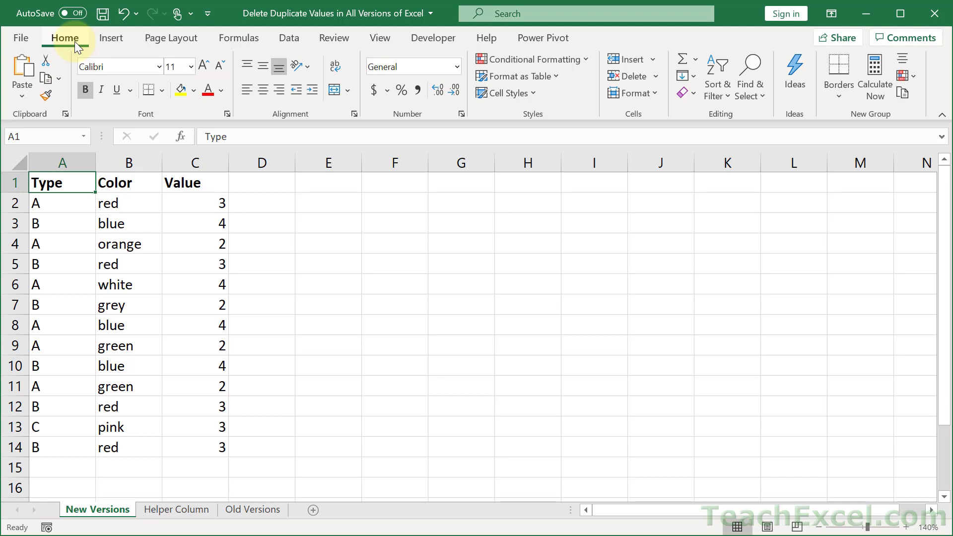
# Step: Show the Data tab tools and select cell B5 in the color table
pyautogui.click(295, 43)
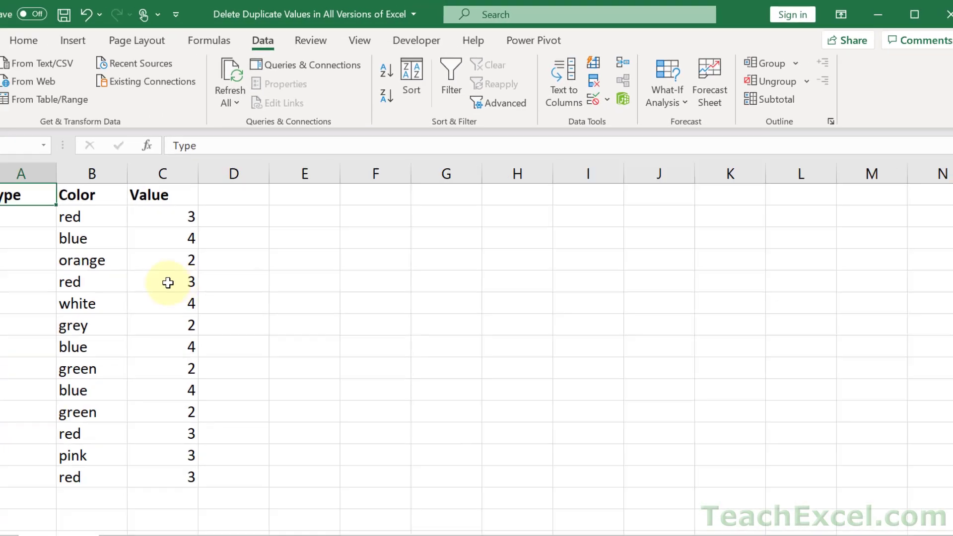
pyautogui.click(127, 264)
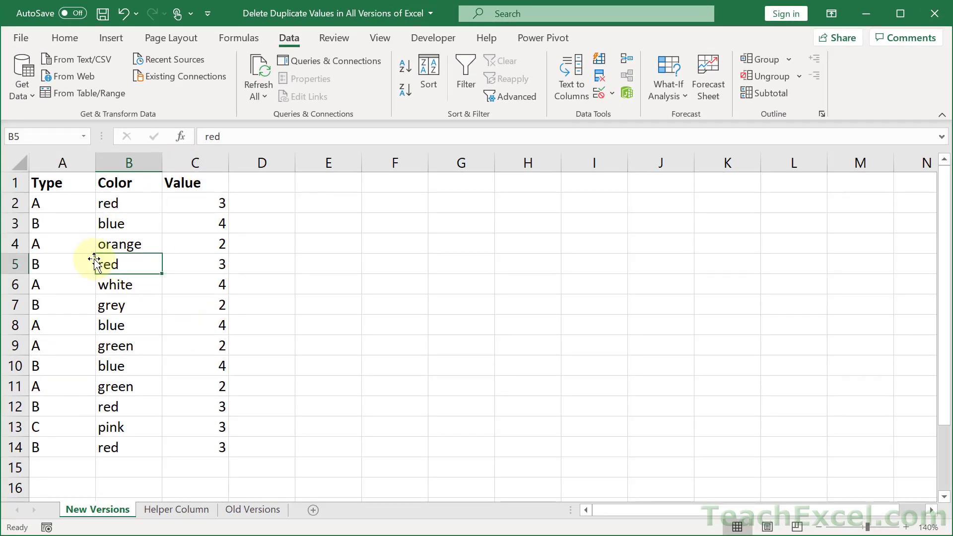
# Step: Remove duplicates comparing only the Color column, deleting 6 rows and keeping 7 unique ones
pyautogui.click(603, 76)
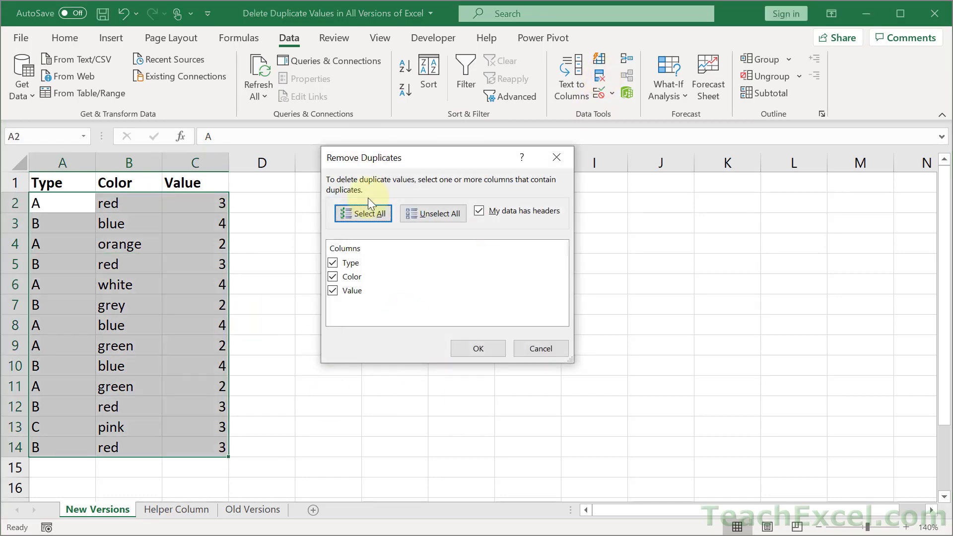
pyautogui.moveTo(407, 165); pyautogui.dragTo(329, 204)
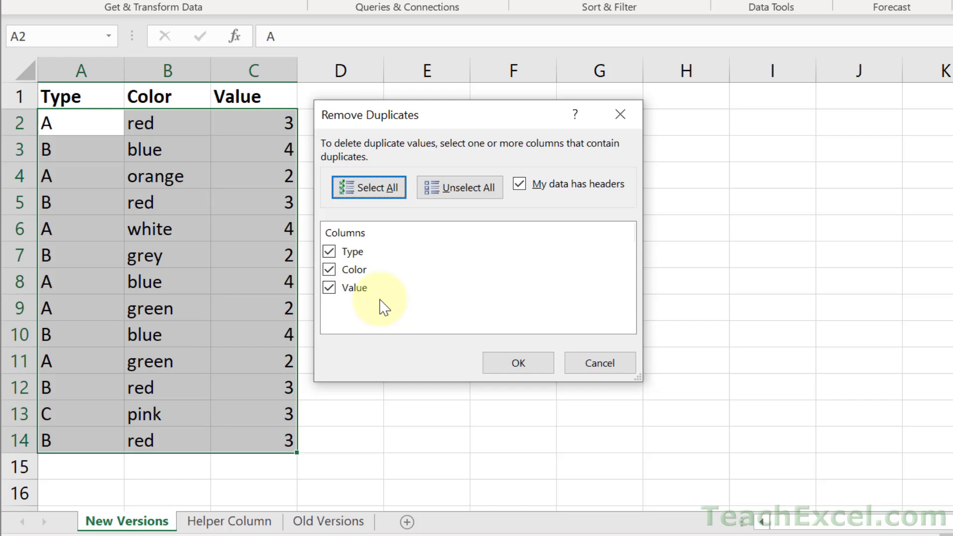
pyautogui.click(329, 253)
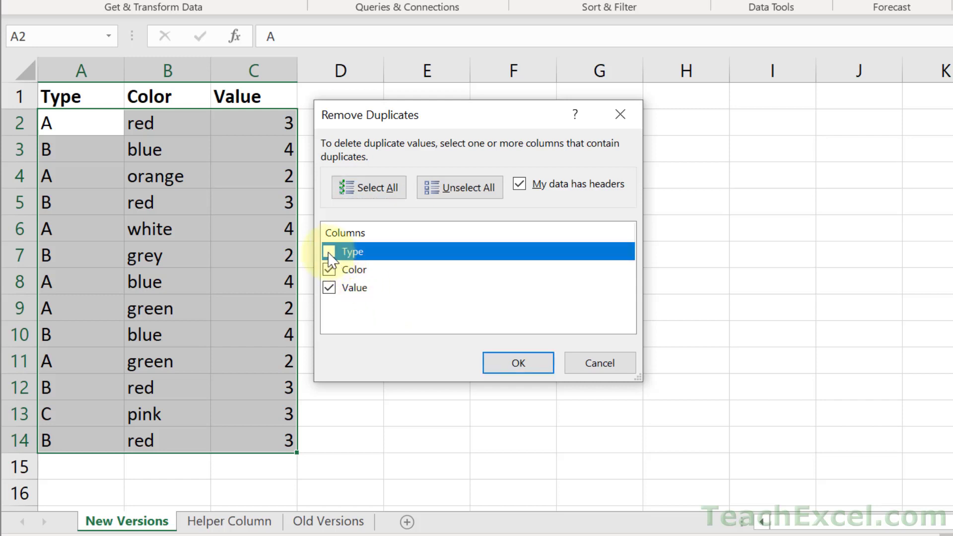
pyautogui.click(330, 289)
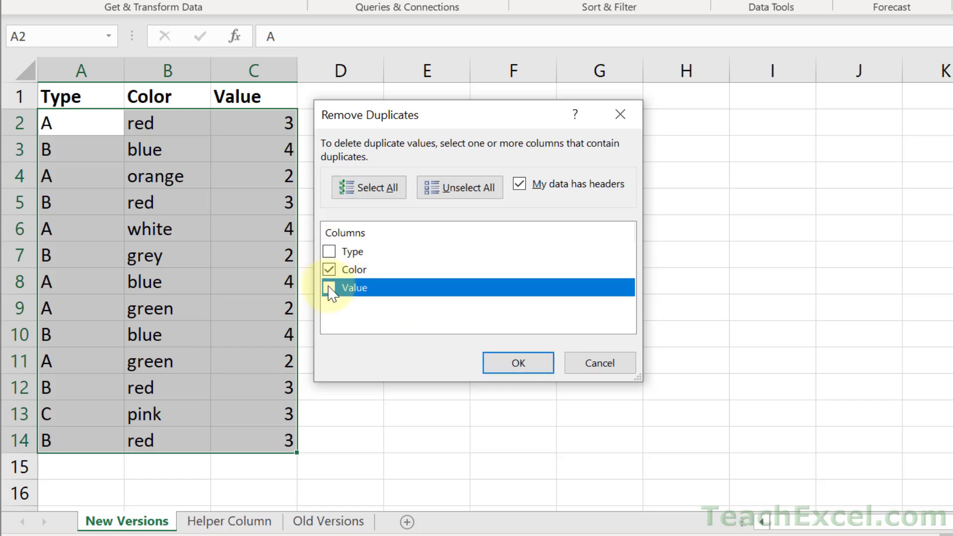
pyautogui.click(540, 370)
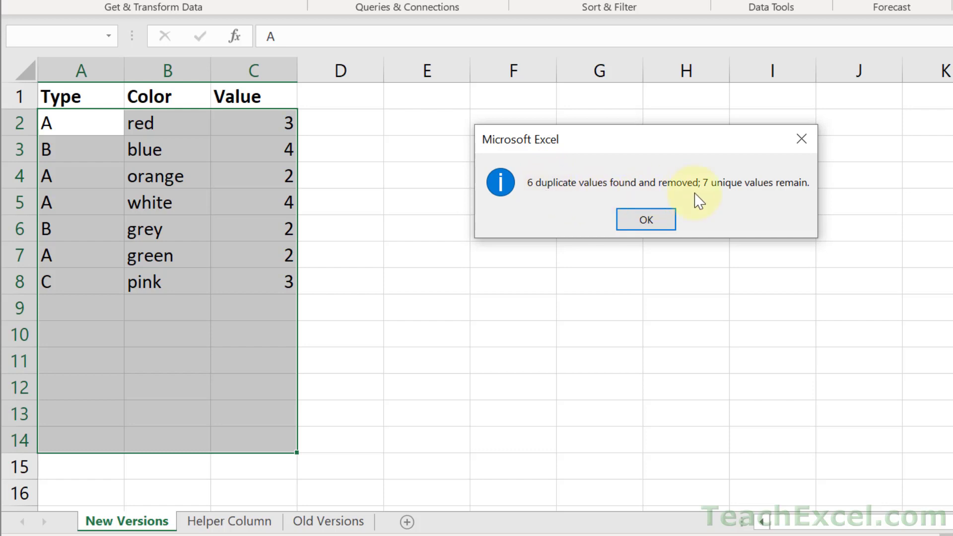
# Step: Dismiss the removal message, review the unique colors, and undo to restore all 13 rows
pyautogui.click(633, 219)
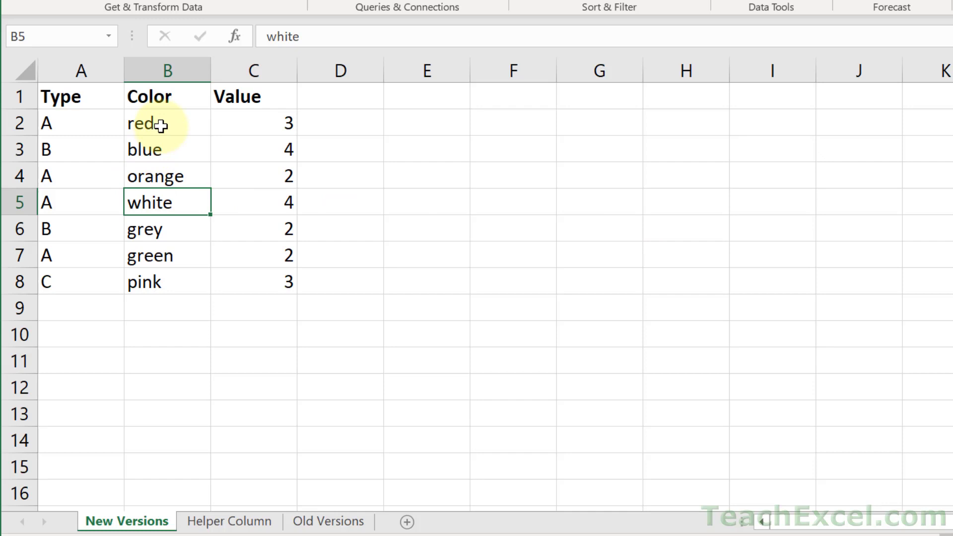
pyautogui.moveTo(161, 126); pyautogui.dragTo(159, 274)
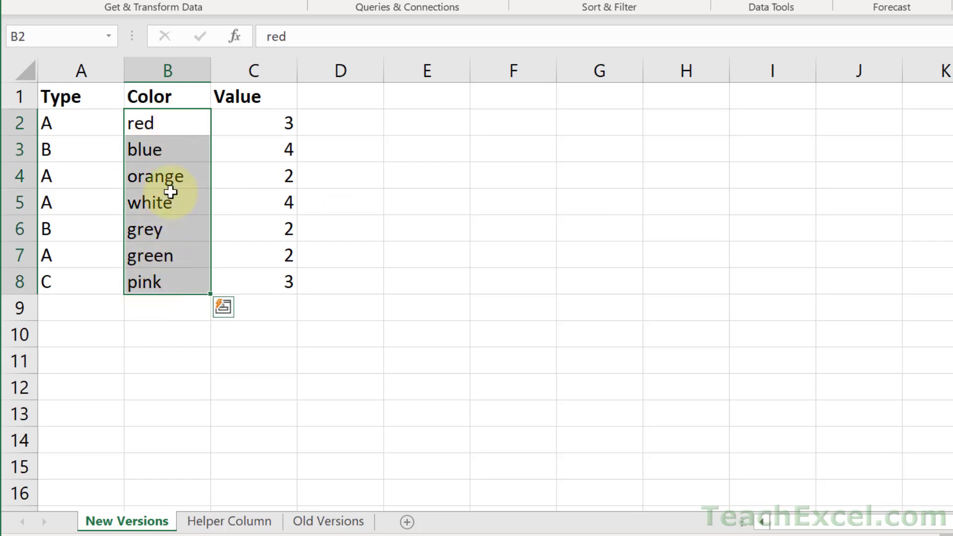
pyautogui.click(242, 208)
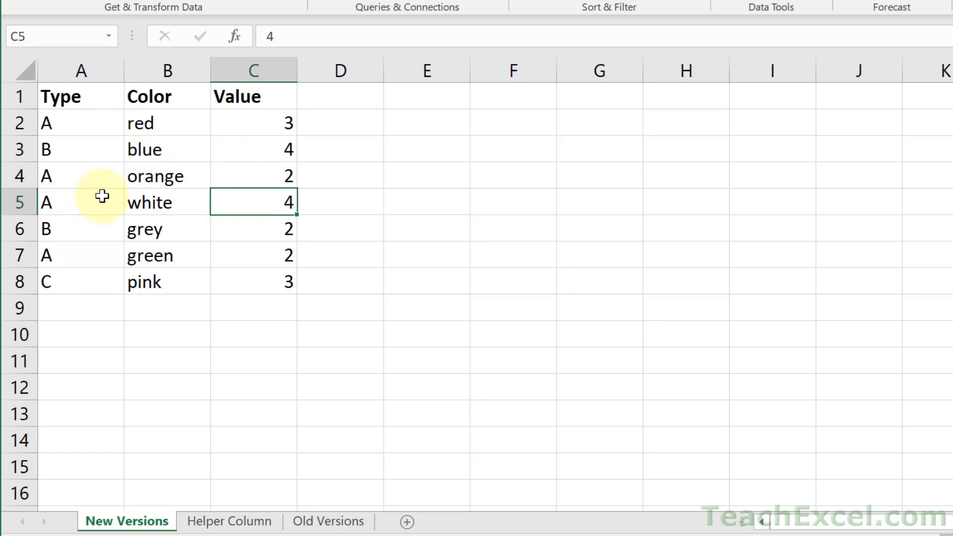
pyautogui.press('Left')
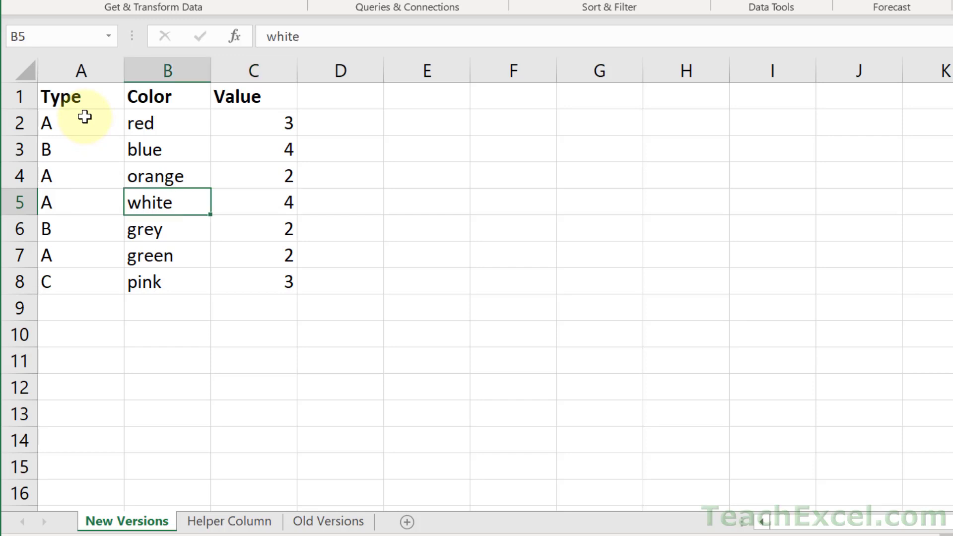
pyautogui.hotkey('ctrl', 'z')
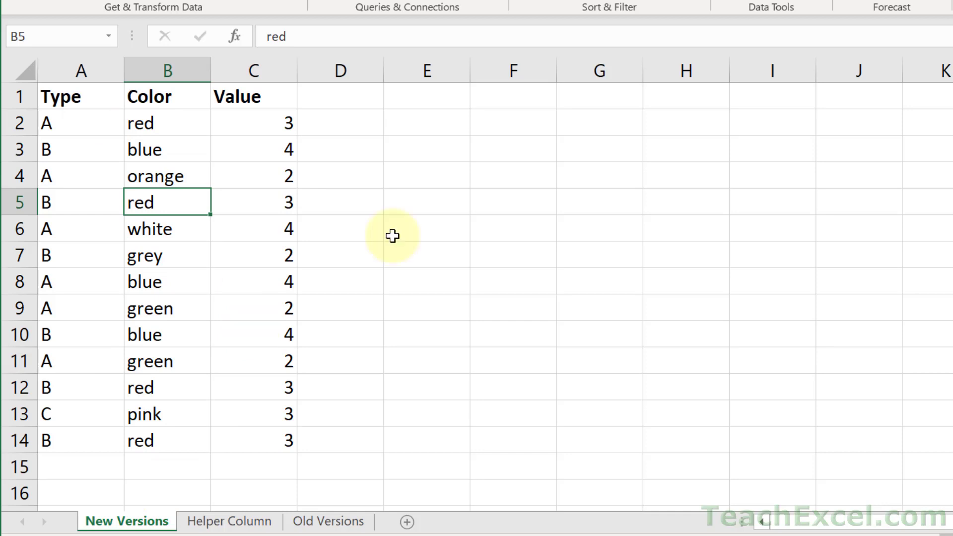
# Step: Remove duplicates by Type only, leaving A red 3, B blue 4 and C pink 3
pyautogui.hotkey('alt', 'a')
pyautogui.press('m')
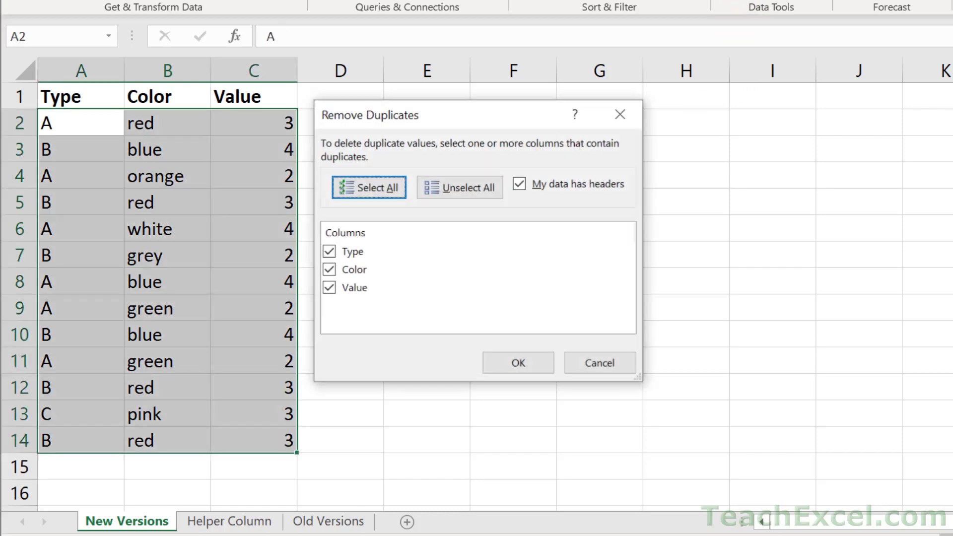
pyautogui.click(329, 270)
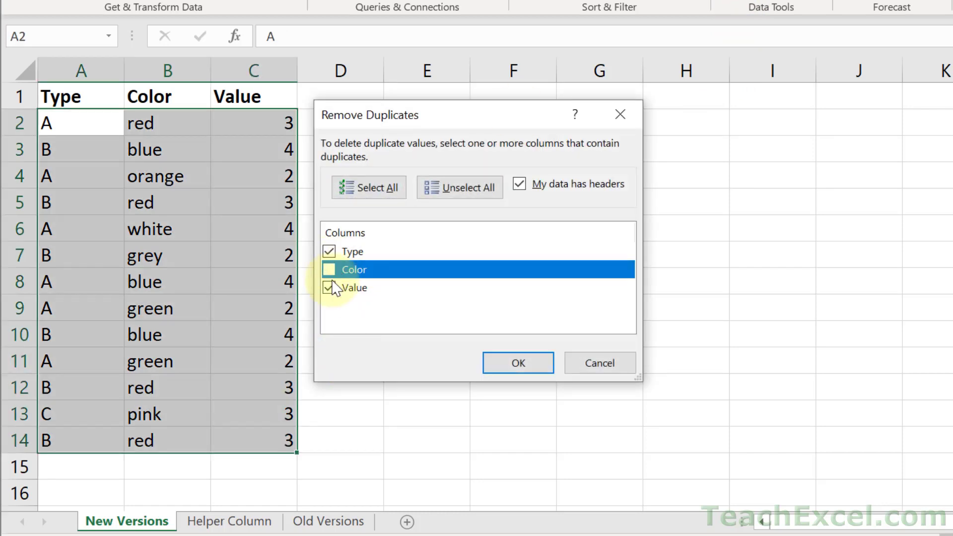
pyautogui.click(329, 288)
pyautogui.click(510, 361)
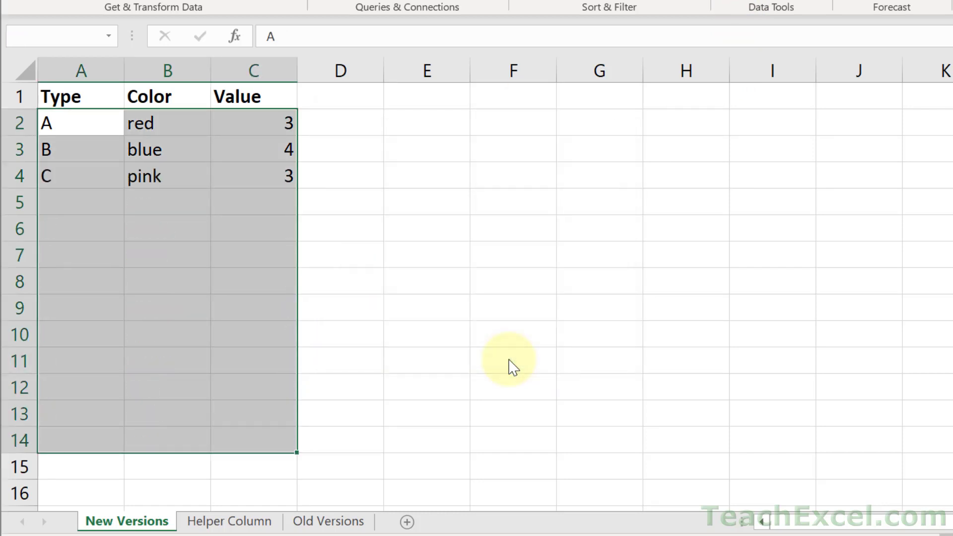
pyautogui.click(167, 203)
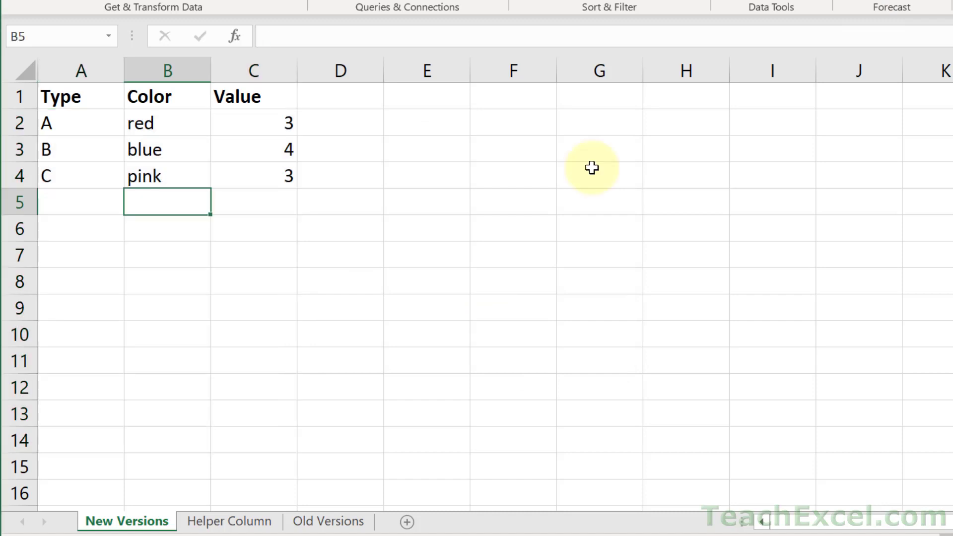
pyautogui.click(305, 303)
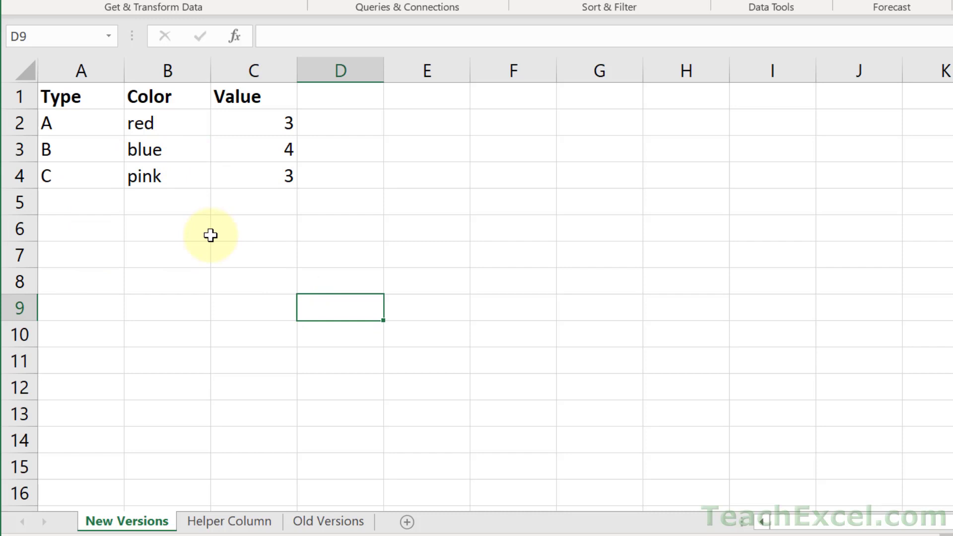
# Step: Restore the 13 rows, then remove duplicates by Type and Color, removing 4 rows
pyautogui.hotkey('ctrl', 'z')
pyautogui.hotkey('ctrl', 'z')
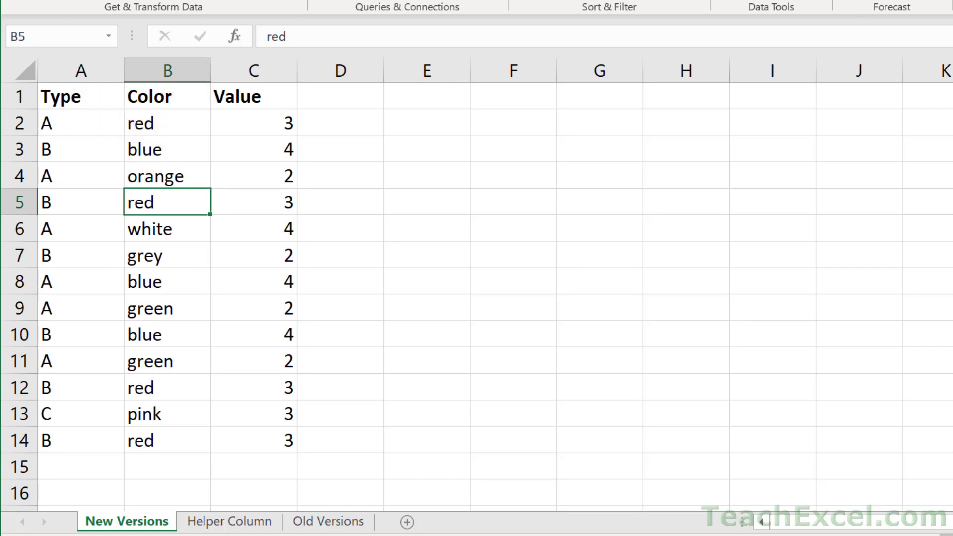
pyautogui.hotkey('alt', 'a')
pyautogui.press('m')
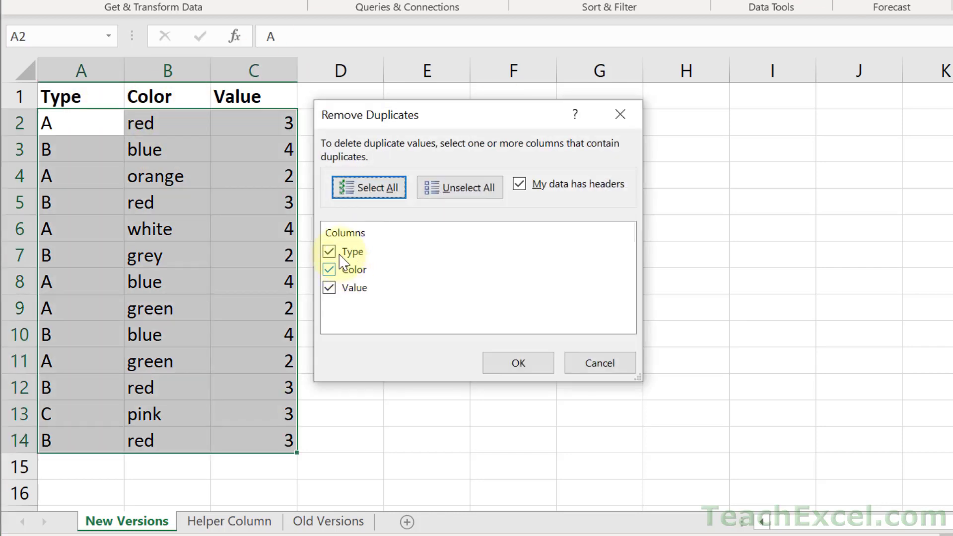
pyautogui.click(329, 289)
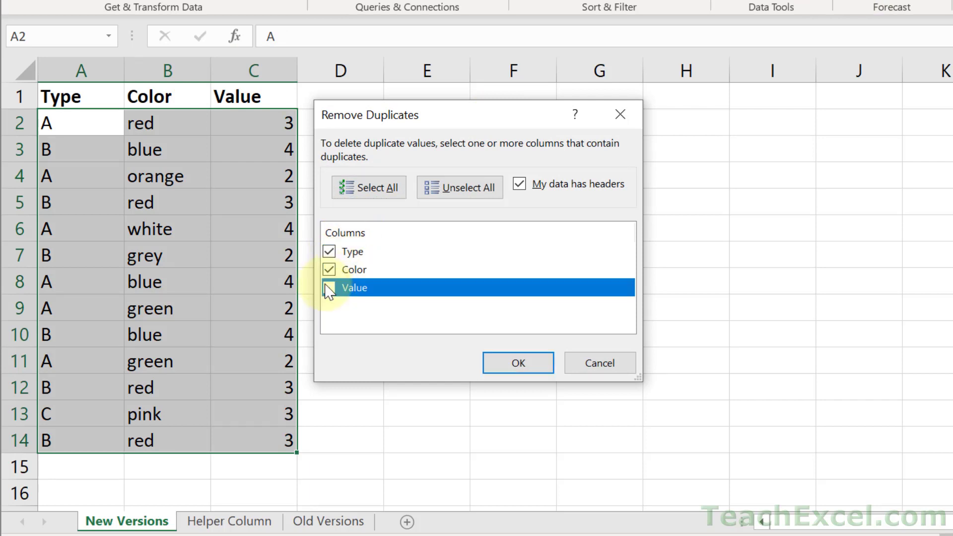
pyautogui.click(538, 362)
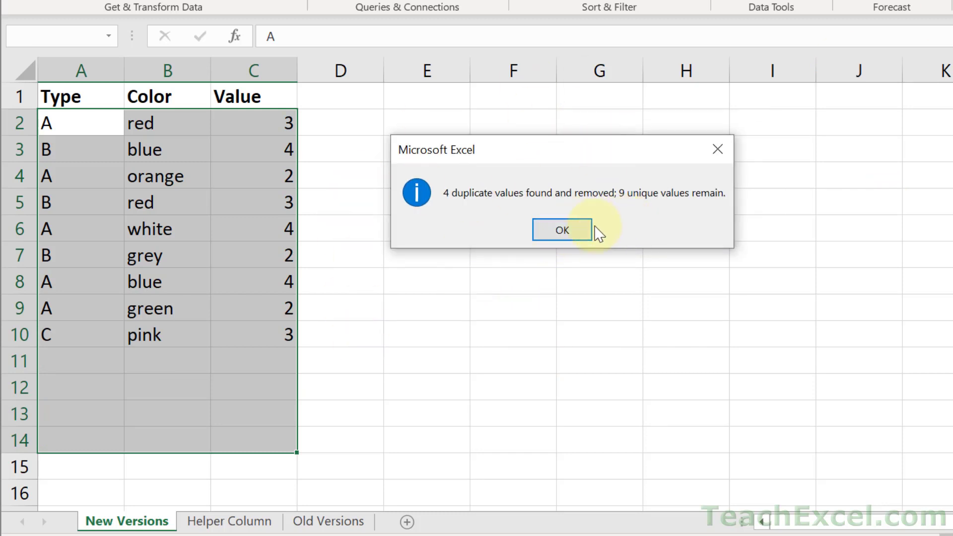
pyautogui.click(563, 230)
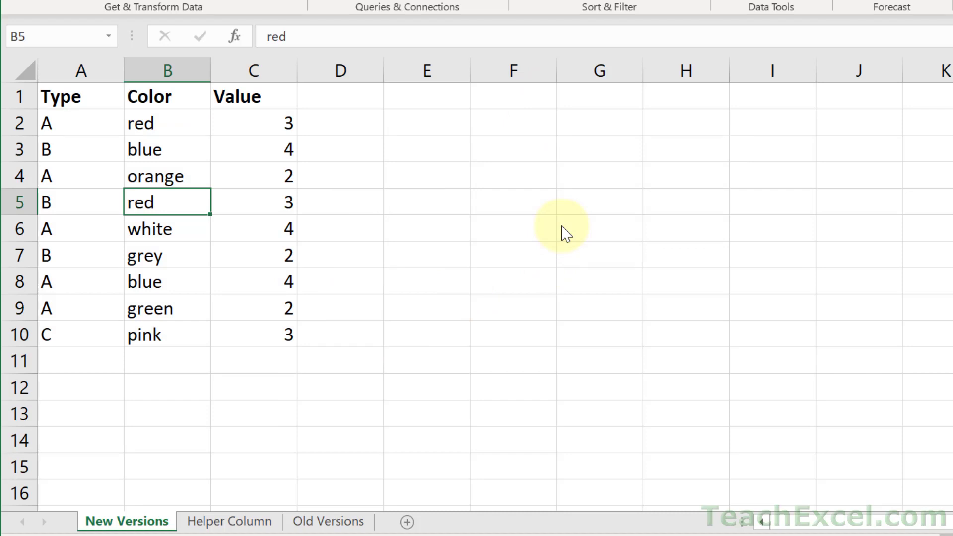
# Step: Compare the blue entries in rows 3 and 8 and the red entries in rows 2 and 5
pyautogui.click(149, 158)
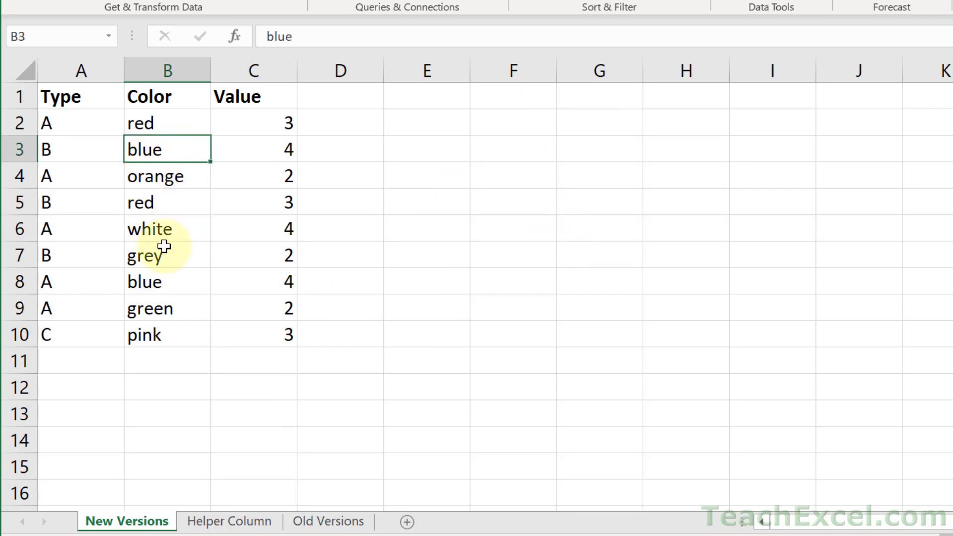
pyautogui.click(163, 277)
pyautogui.moveTo(197, 282); pyautogui.dragTo(66, 288)
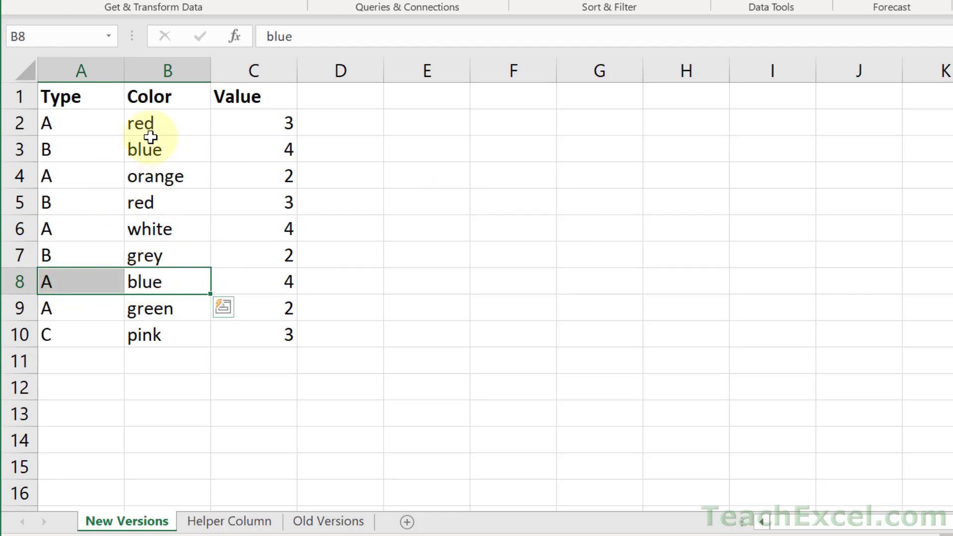
pyautogui.moveTo(145, 149); pyautogui.dragTo(83, 155)
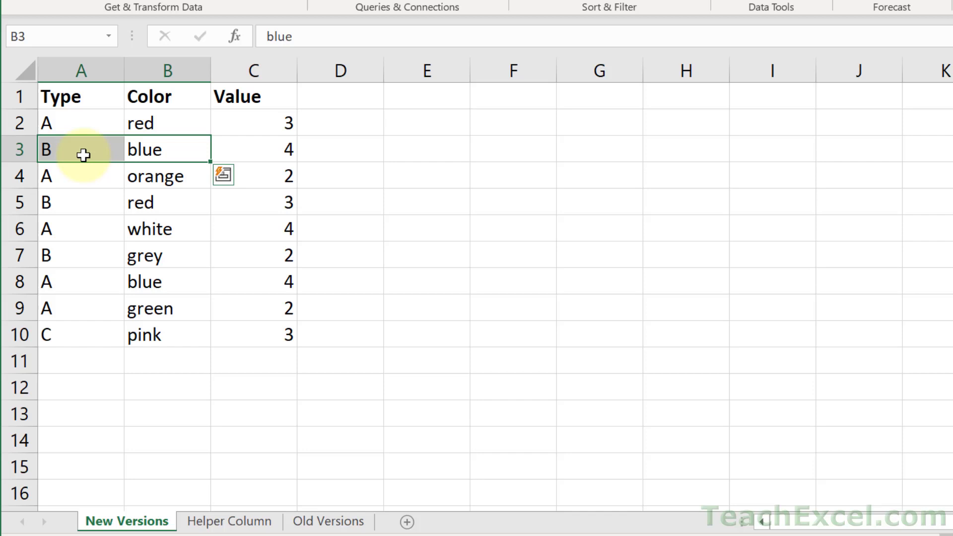
pyautogui.moveTo(159, 124); pyautogui.dragTo(102, 127)
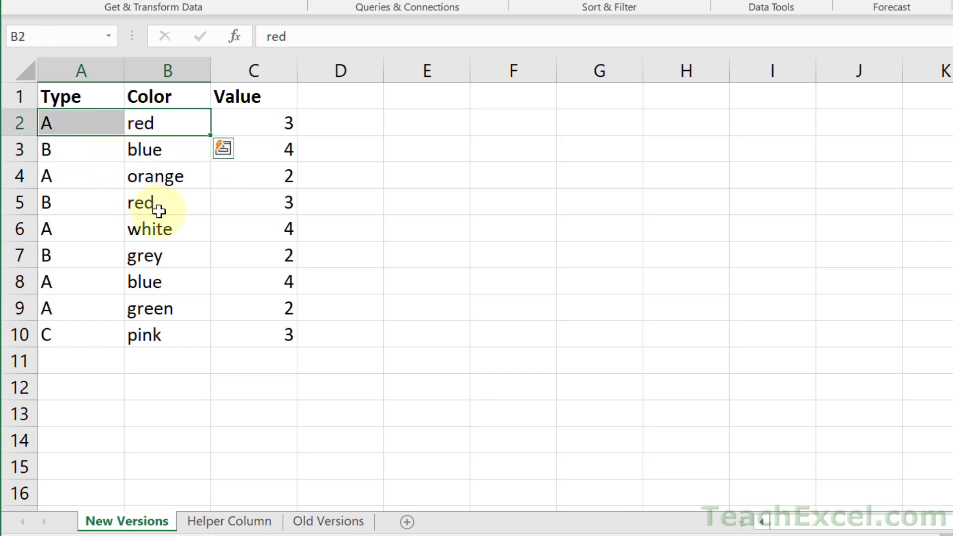
pyautogui.moveTo(159, 211); pyautogui.dragTo(94, 207)
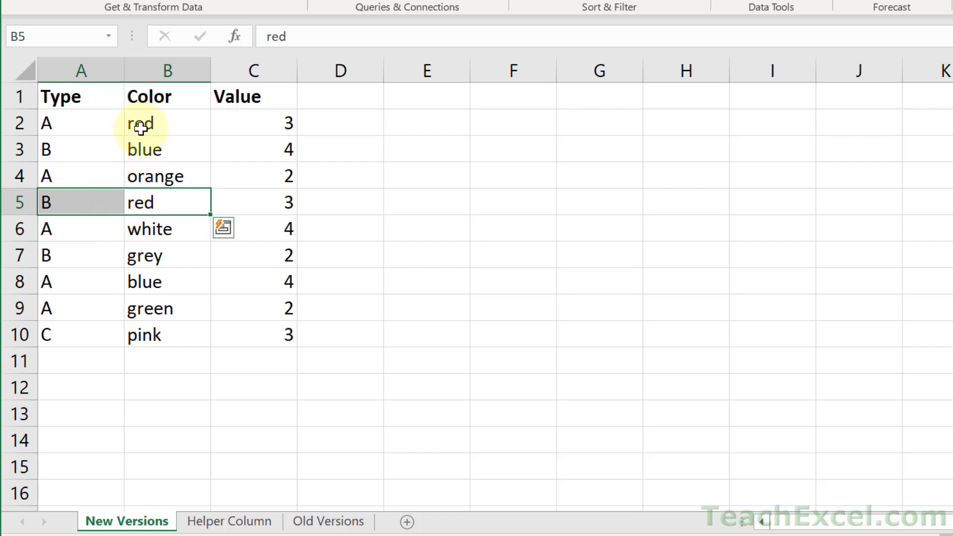
pyautogui.moveTo(139, 124); pyautogui.dragTo(74, 123)
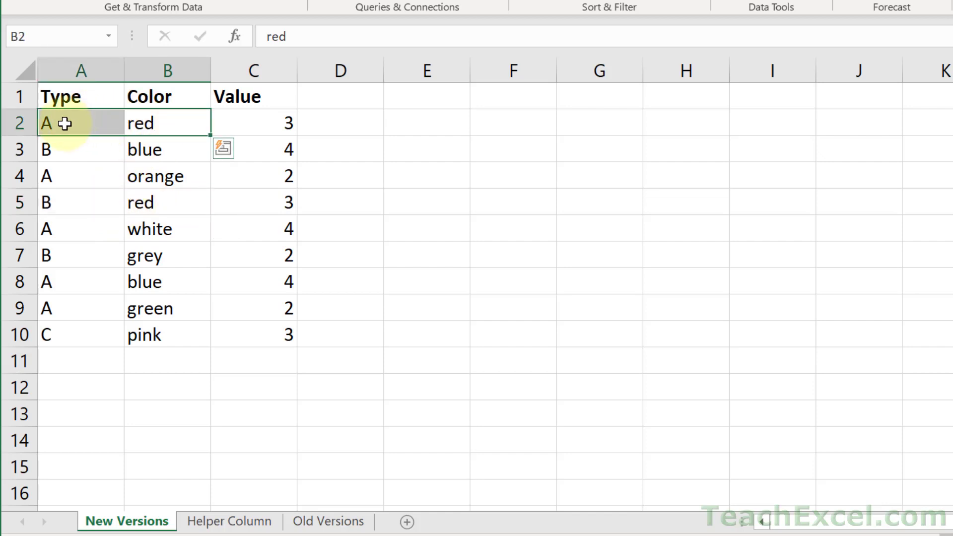
pyautogui.click(71, 204)
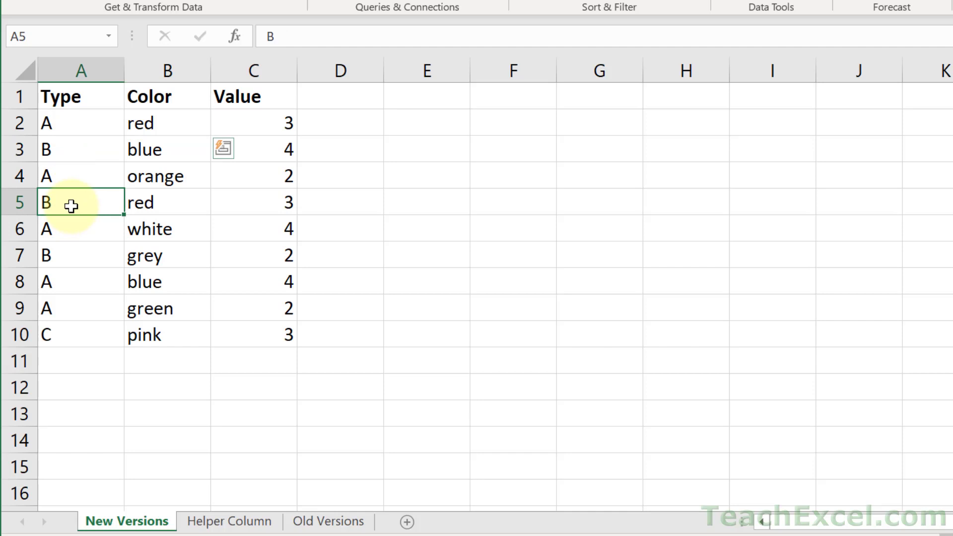
pyautogui.click(159, 199)
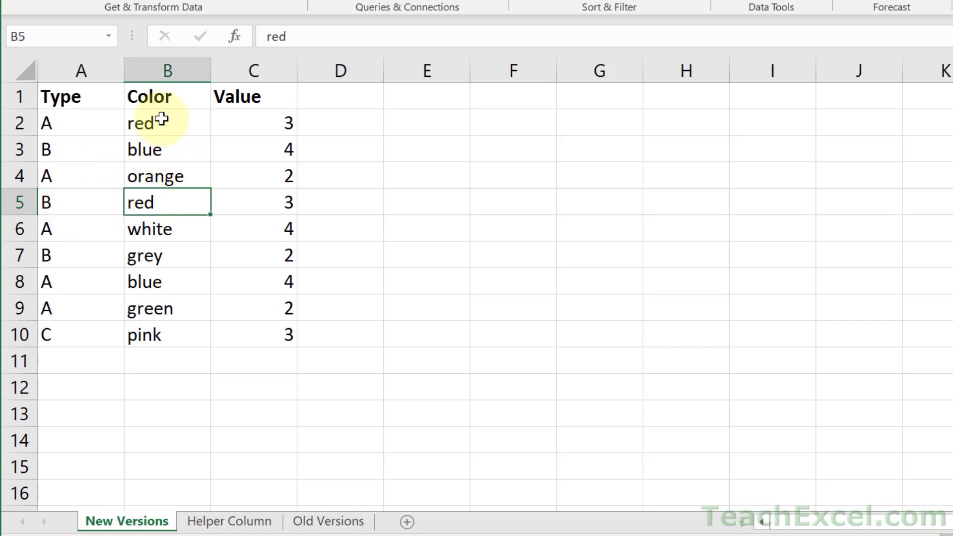
pyautogui.click(162, 120)
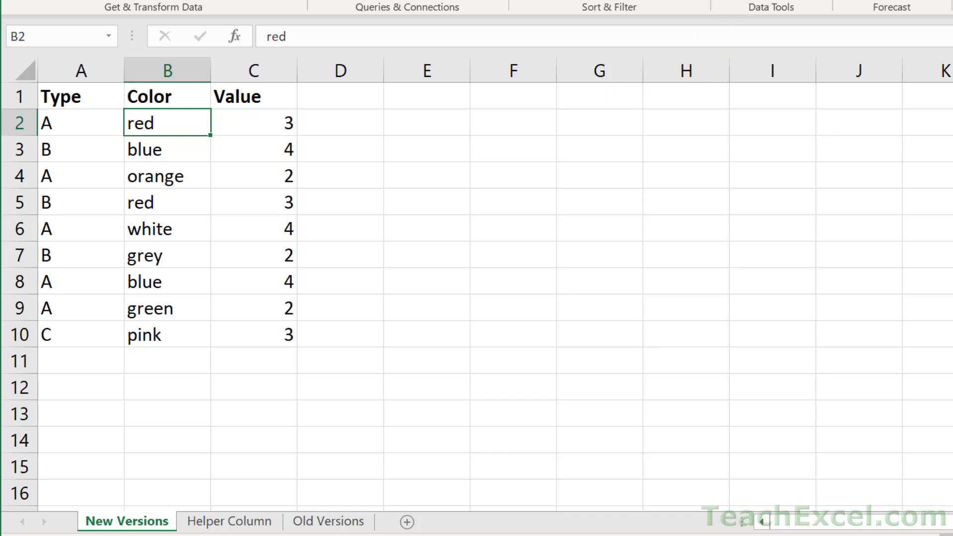
# Step: Open Remove Duplicates with Alt+A+M, move it off the table, and cancel it
pyautogui.hotkey('alt', 'a', 'm')
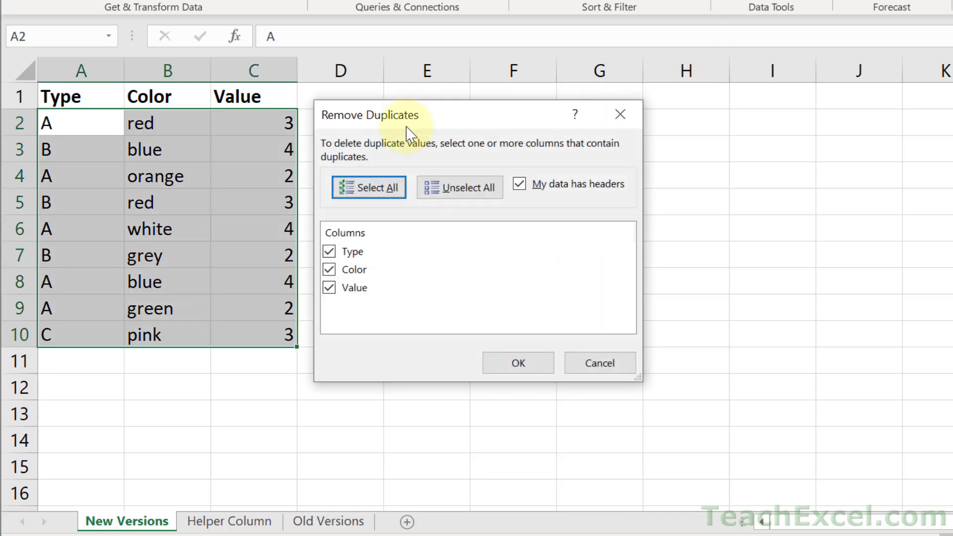
pyautogui.moveTo(440, 117); pyautogui.dragTo(467, 104)
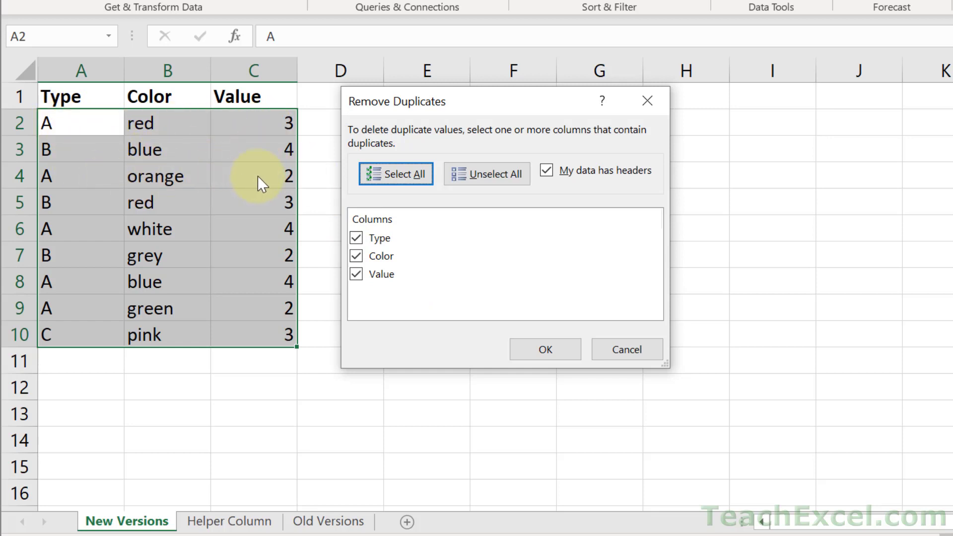
pyautogui.click(633, 355)
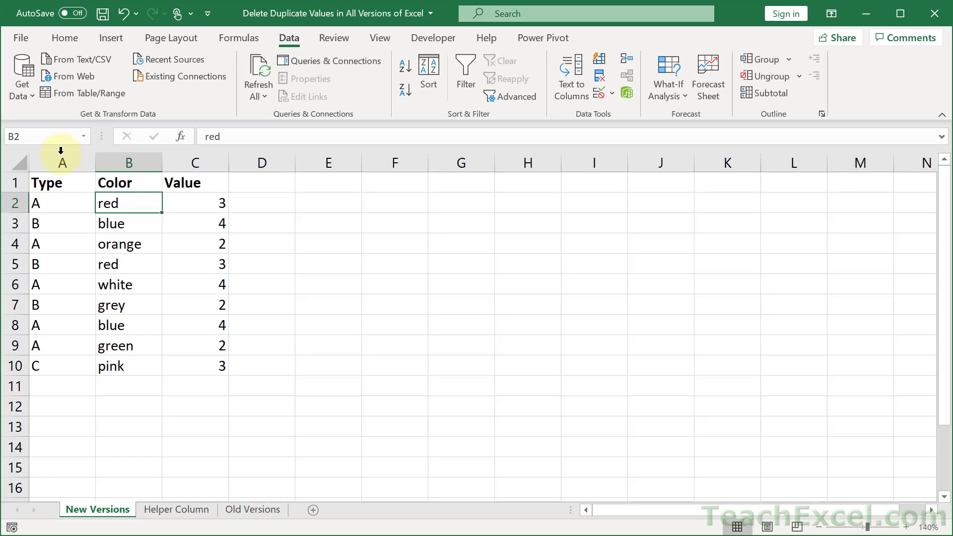
# Step: Insert a new column before Type and give it the header Num
pyautogui.click(72, 115)
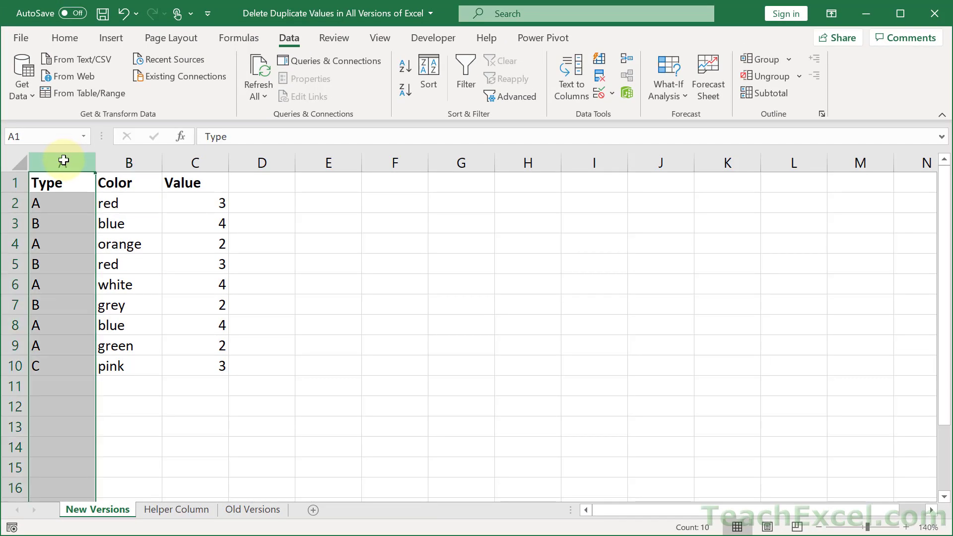
pyautogui.rightClick(64, 160)
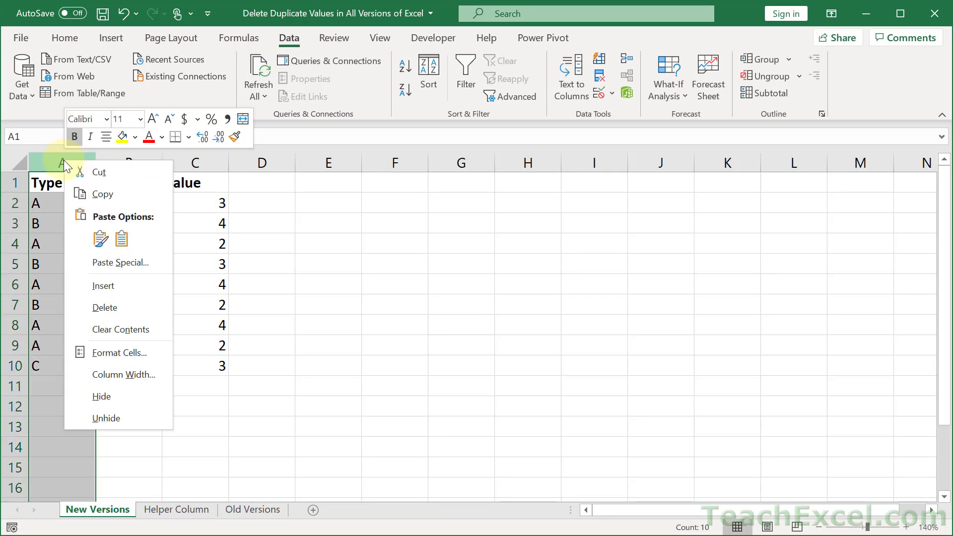
pyautogui.click(138, 285)
pyautogui.click(70, 190)
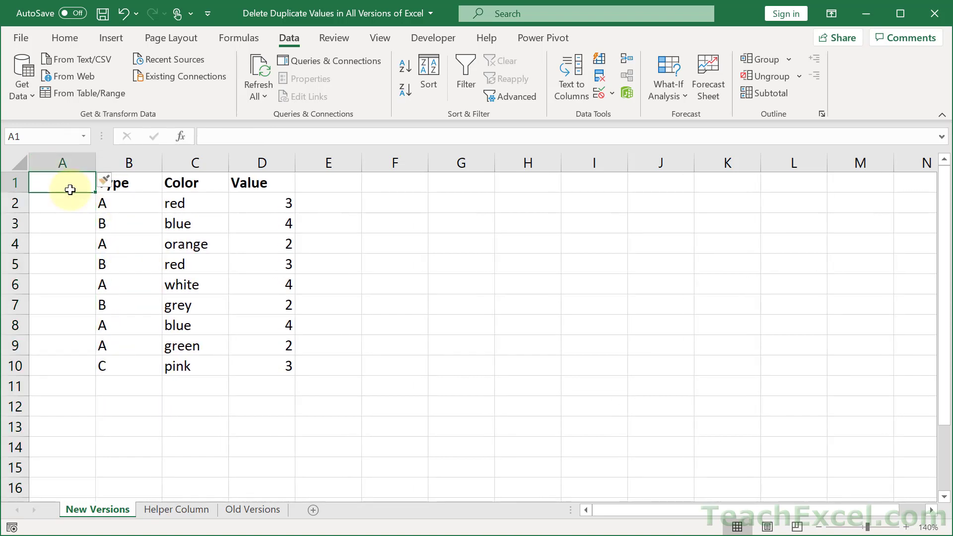
pyautogui.write('Num')
pyautogui.hotkey('ctrl', 'Return')
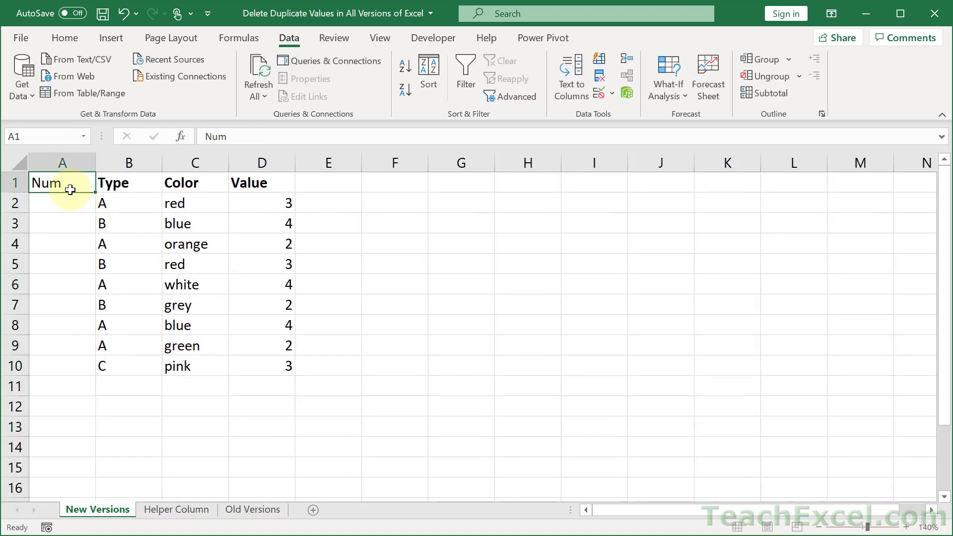
# Step: Number the nine data rows 1 to 9 in the Num column using a filled 1, 2 pattern
pyautogui.press('Down')
pyautogui.write('1')
pyautogui.press('Return')
pyautogui.write('2')
pyautogui.press('Return')
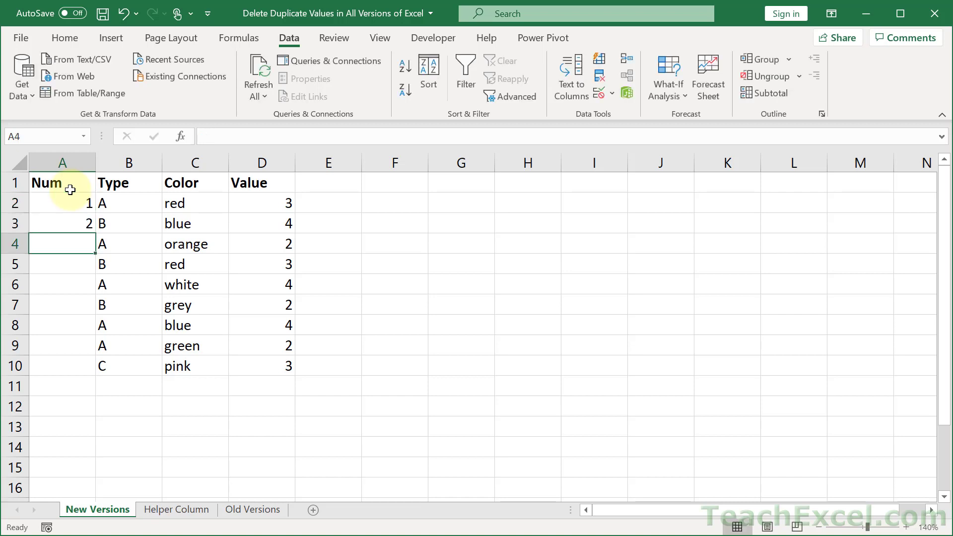
pyautogui.moveTo(70, 204); pyautogui.dragTo(81, 223)
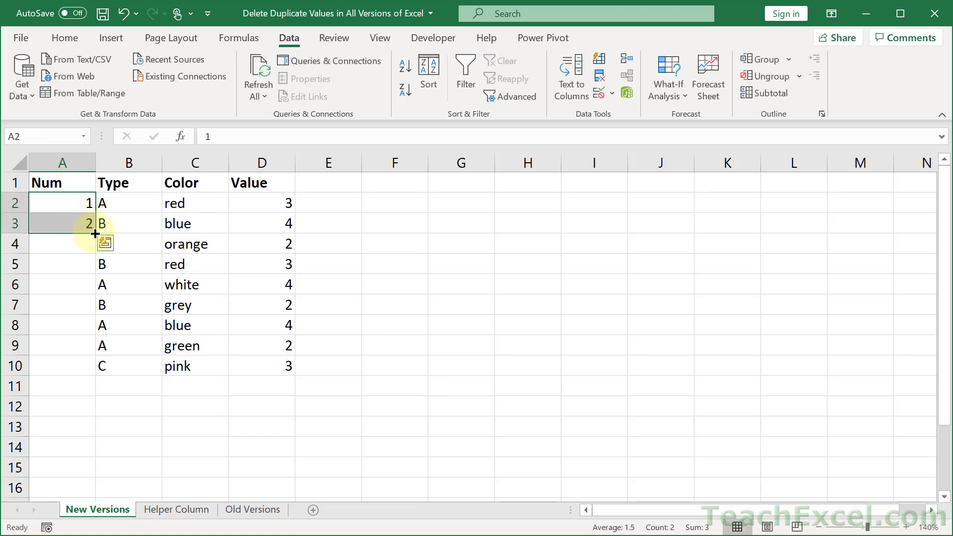
pyautogui.doubleClick(94, 233)
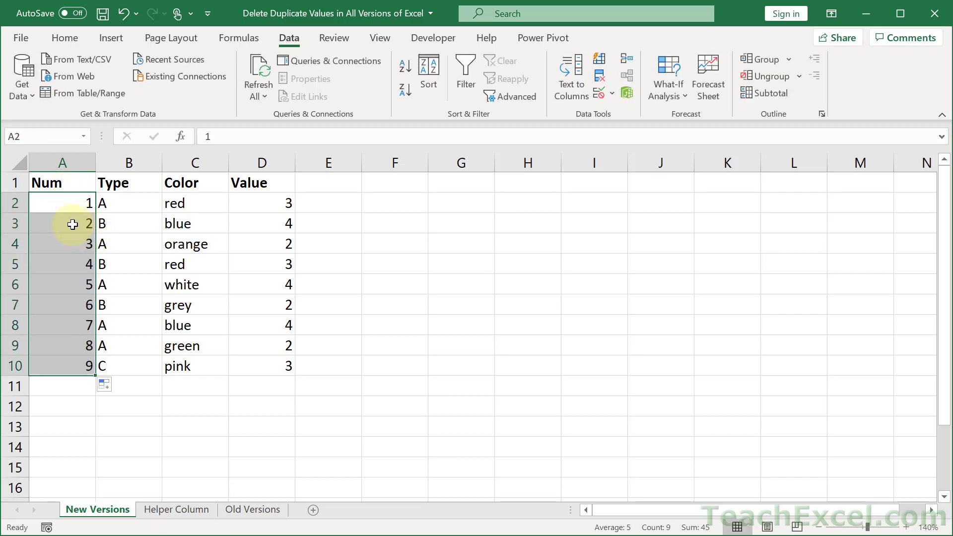
pyautogui.click(58, 204)
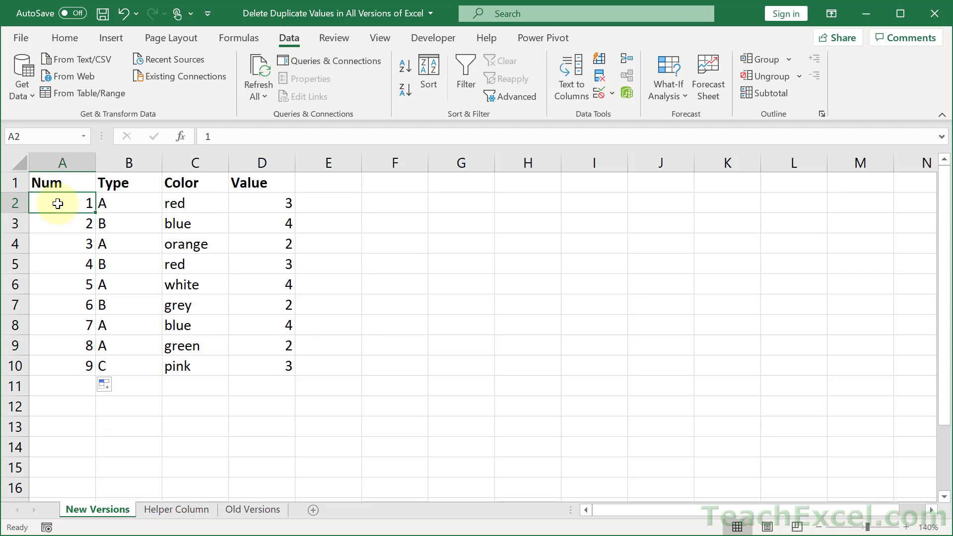
pyautogui.moveTo(58, 203); pyautogui.dragTo(268, 210)
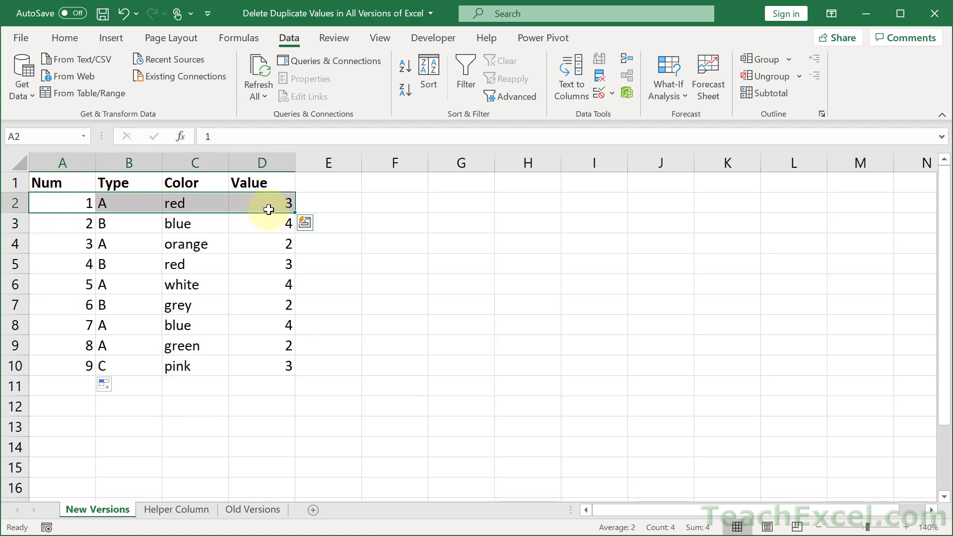
pyautogui.click(171, 236)
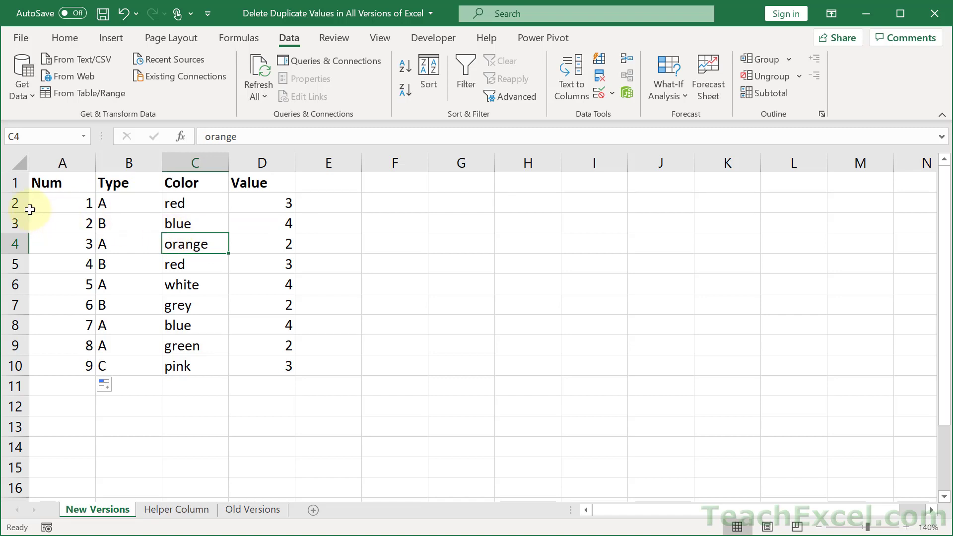
pyautogui.moveTo(47, 204); pyautogui.dragTo(45, 359)
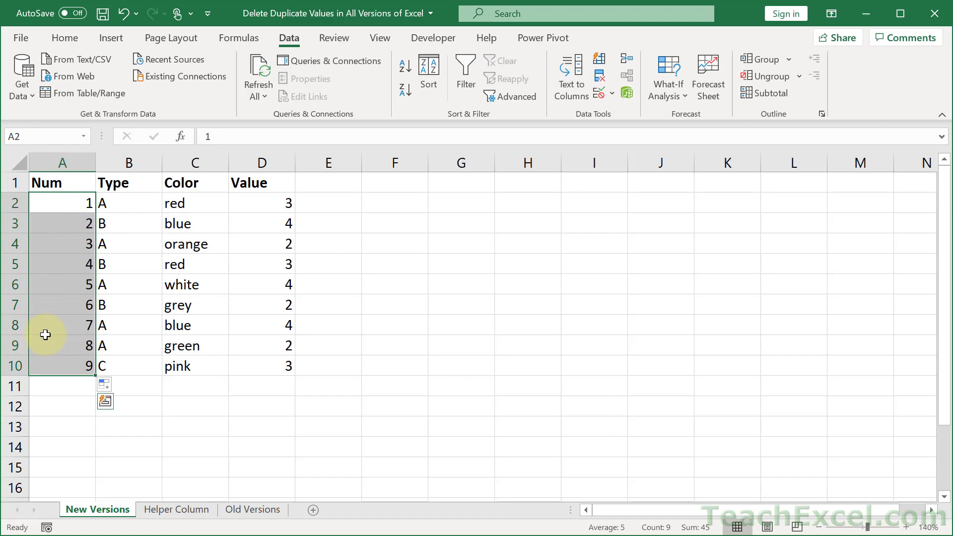
pyautogui.click(145, 247)
pyautogui.click(600, 77)
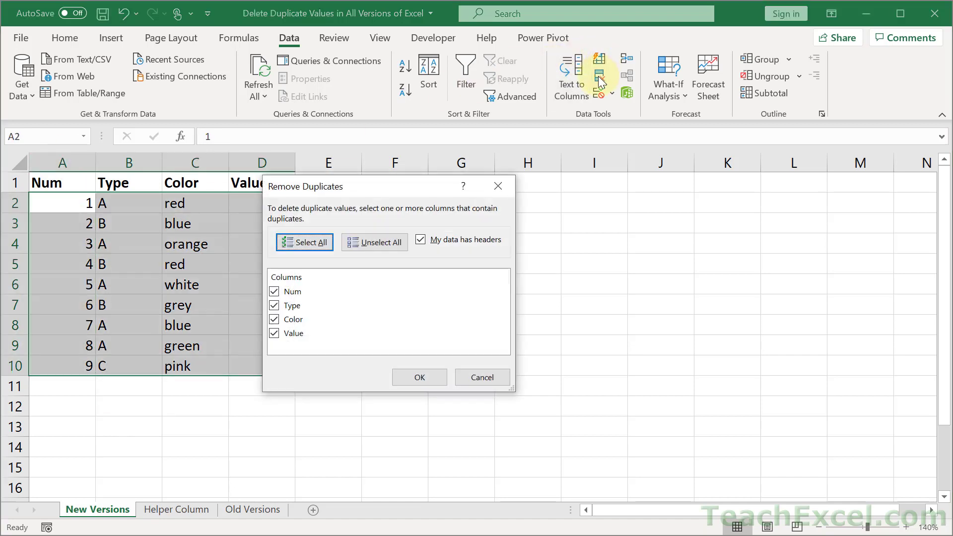
pyautogui.click(422, 380)
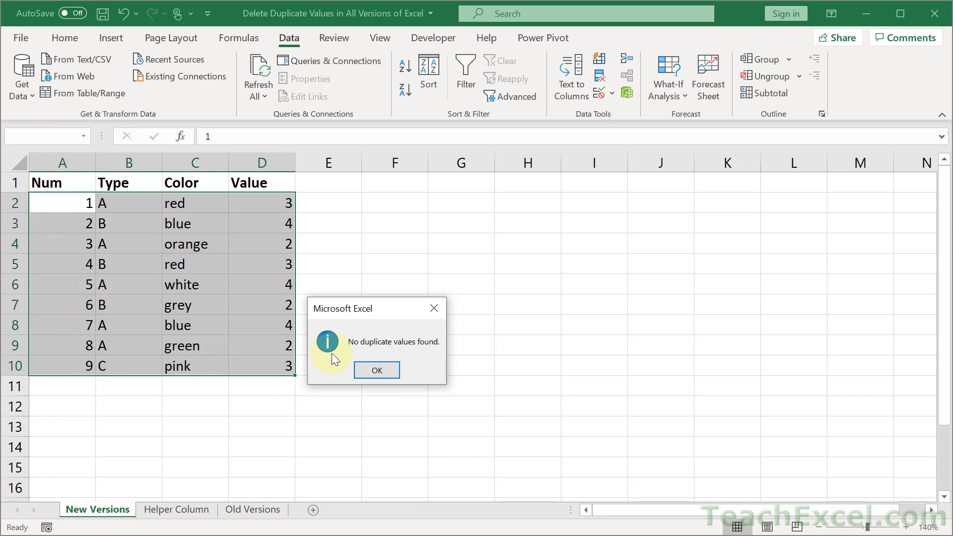
pyautogui.click(377, 370)
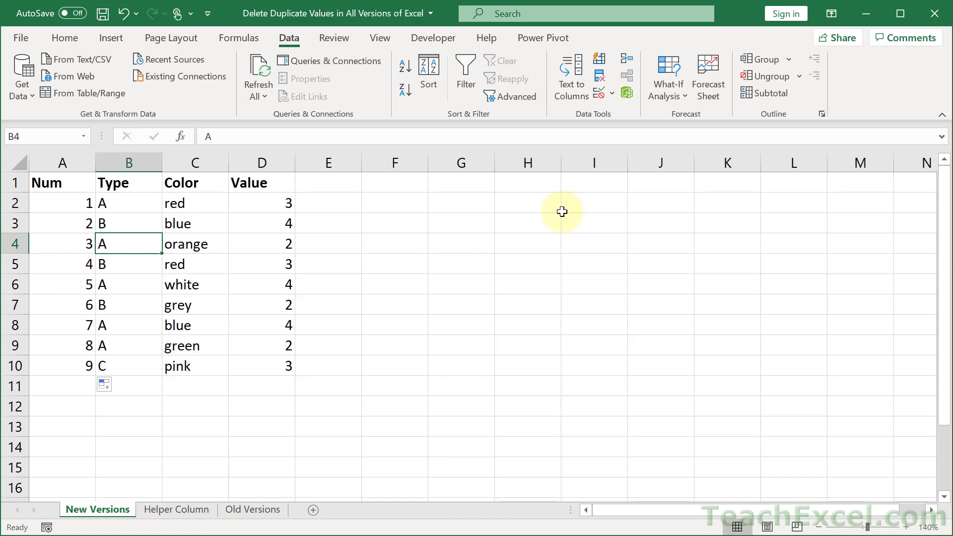
# Step: Reopen Remove Duplicates, keep 'My data has headers' checked, and close it without removing rows
pyautogui.click(599, 78)
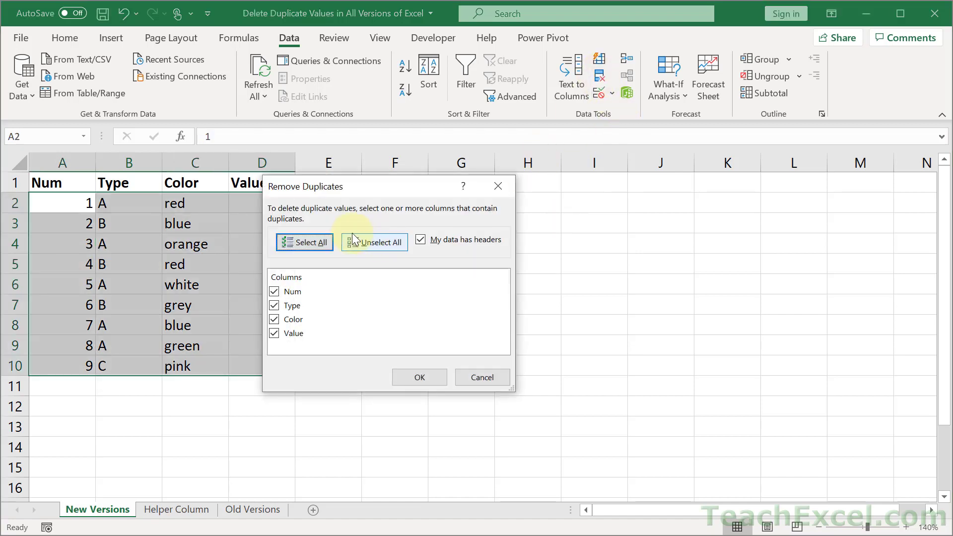
pyautogui.click(418, 240)
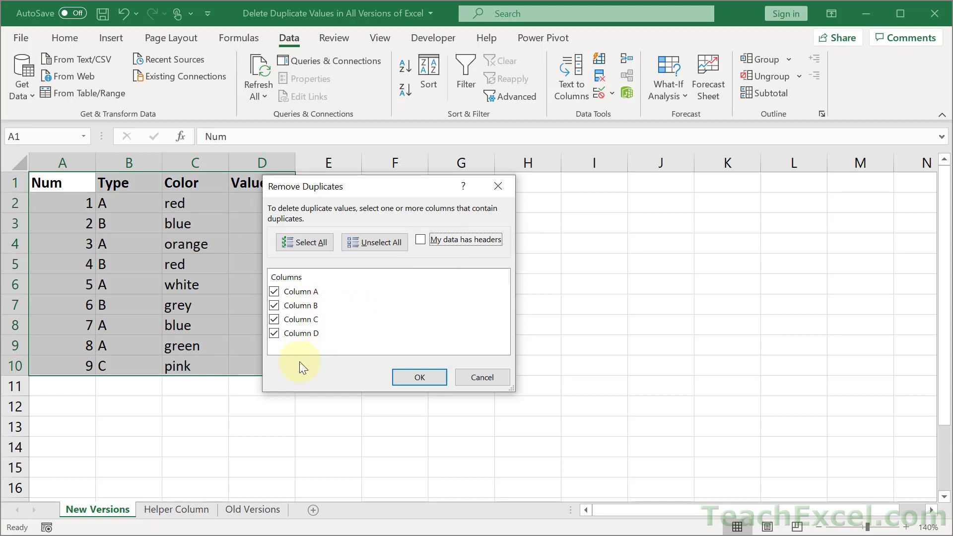
pyautogui.click(425, 239)
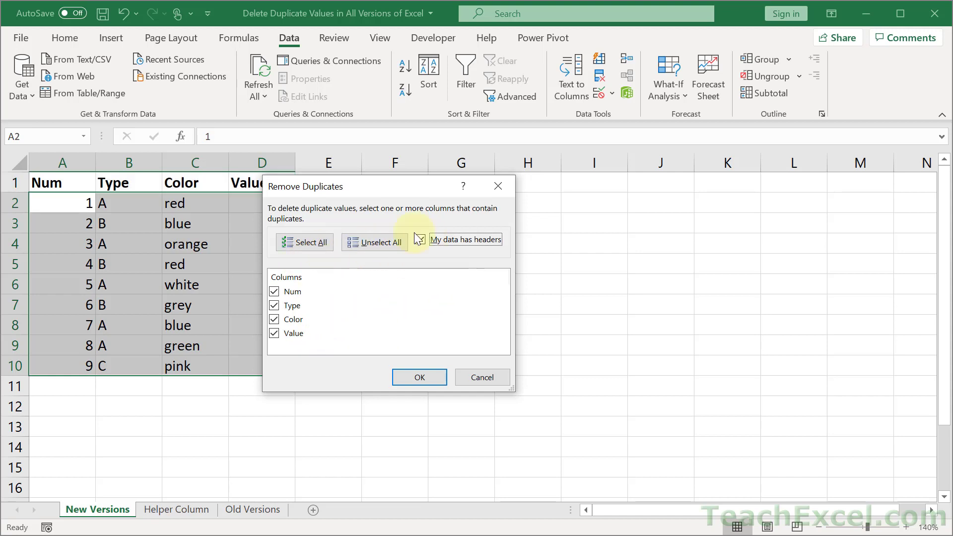
pyautogui.moveTo(375, 189); pyautogui.dragTo(481, 177)
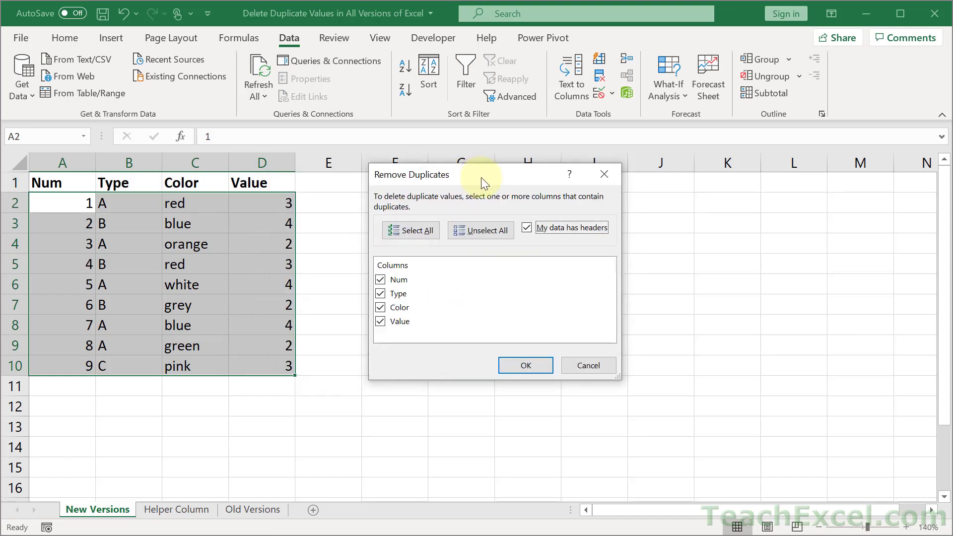
pyautogui.click(605, 174)
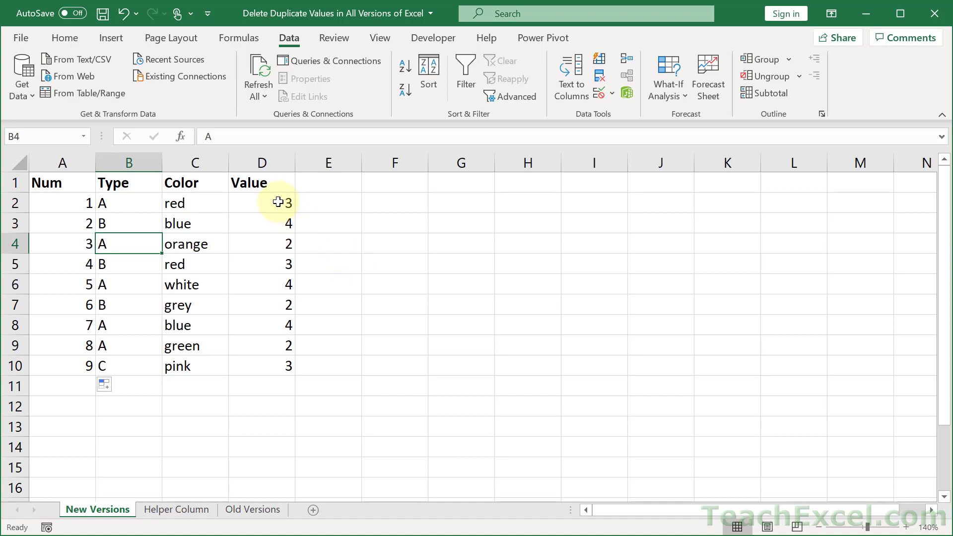
pyautogui.click(251, 183)
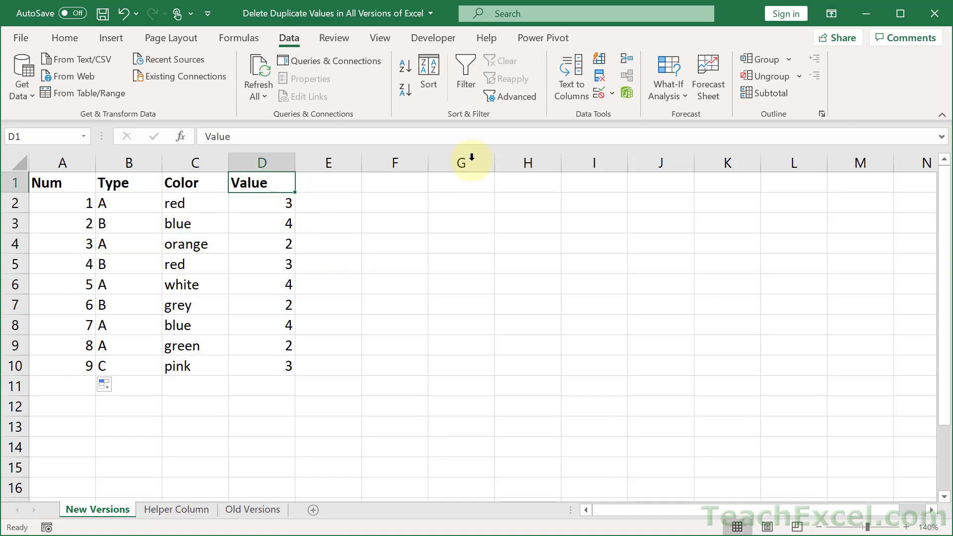
pyautogui.click(466, 86)
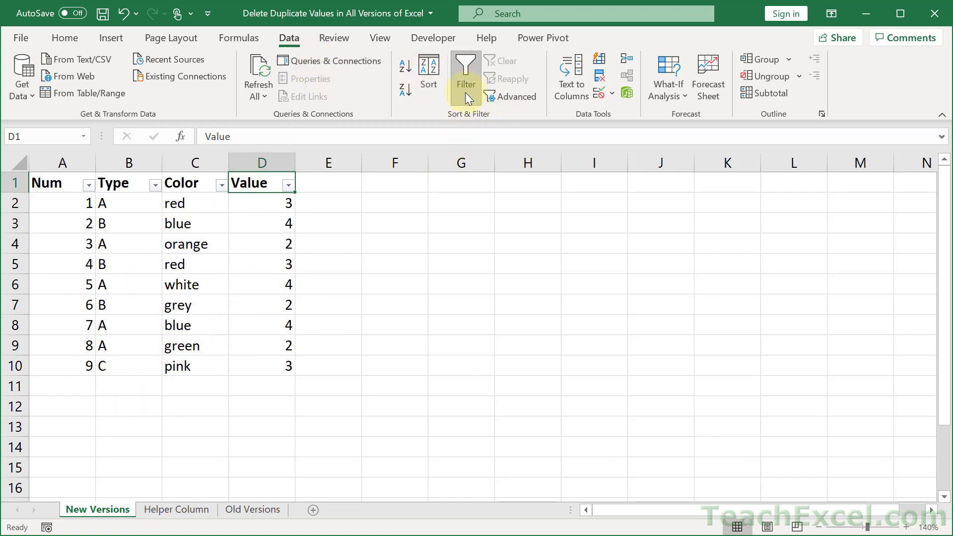
pyautogui.click(224, 190)
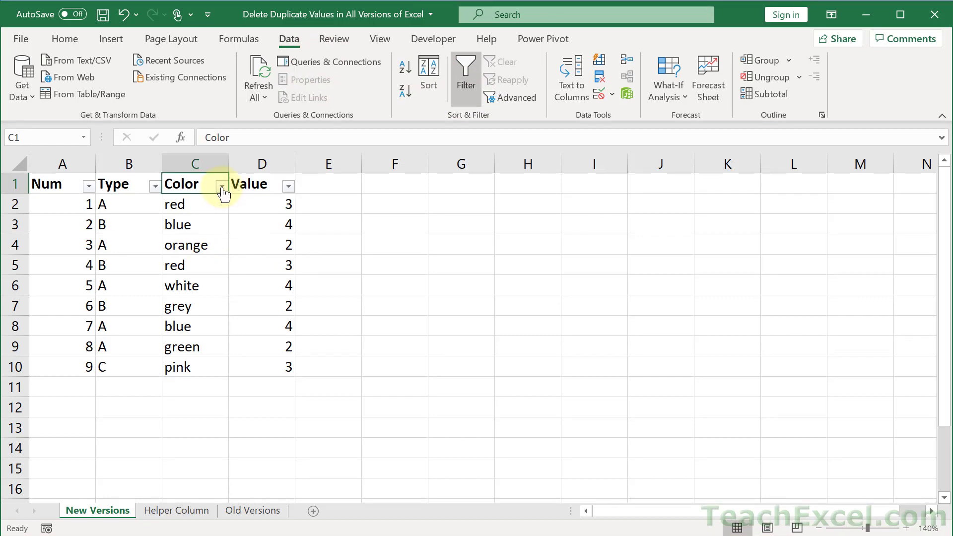
pyautogui.click(222, 187)
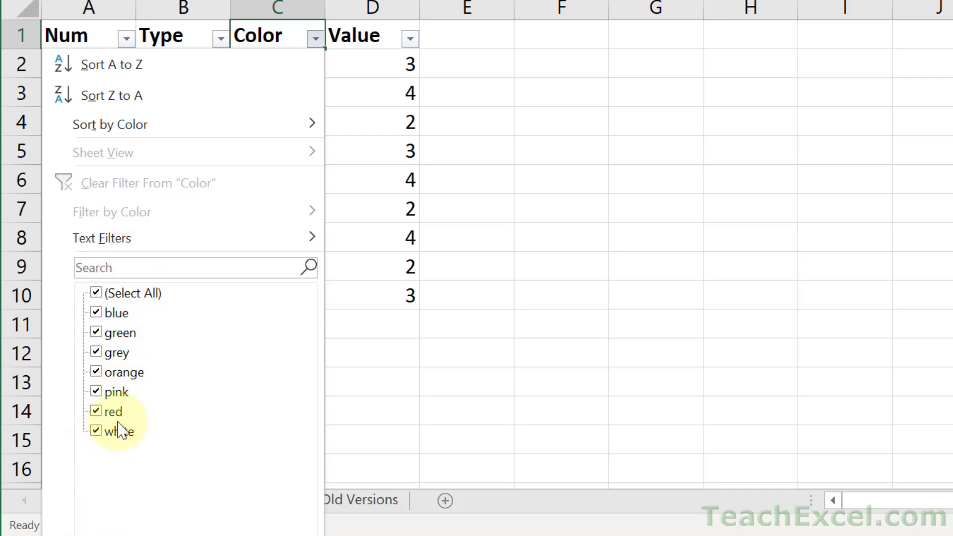
pyautogui.click(96, 293)
pyautogui.click(96, 313)
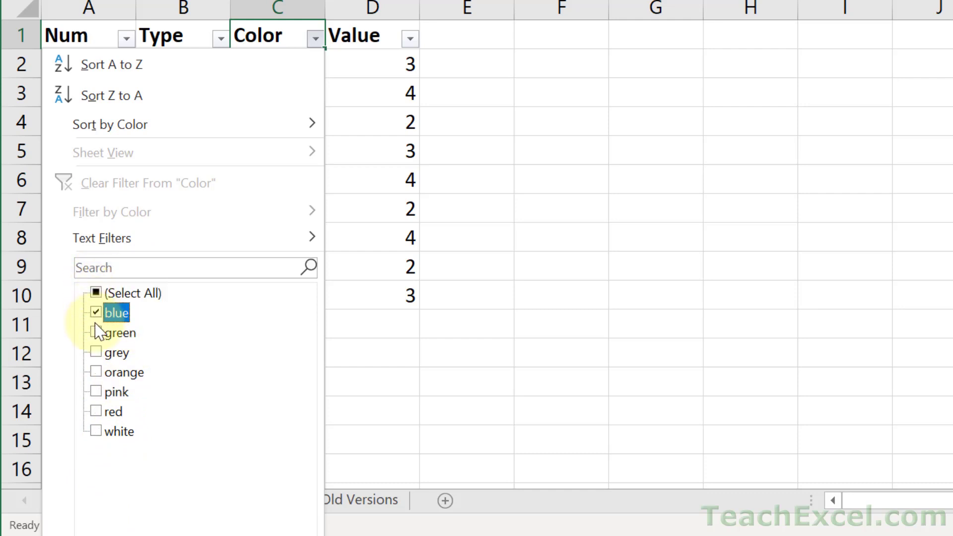
pyautogui.click(96, 353)
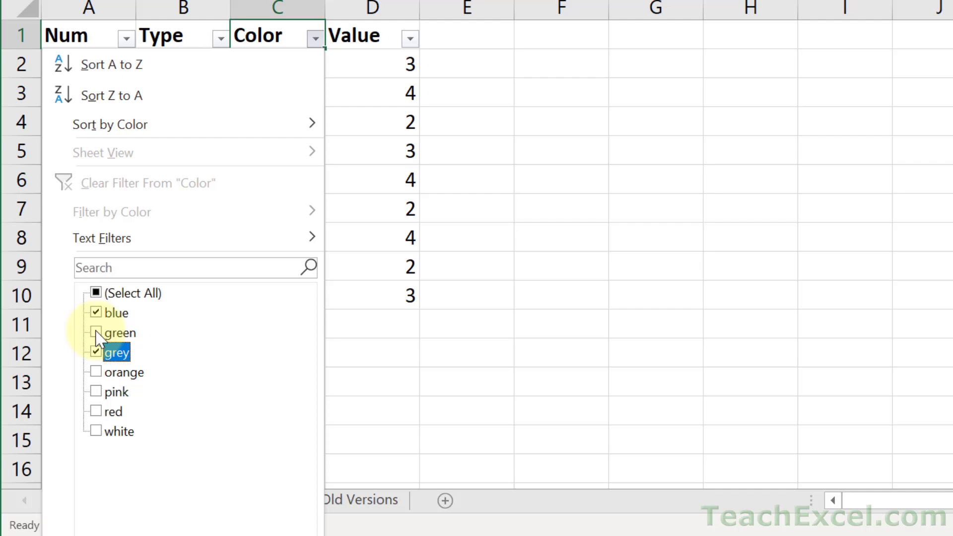
pyautogui.click(97, 334)
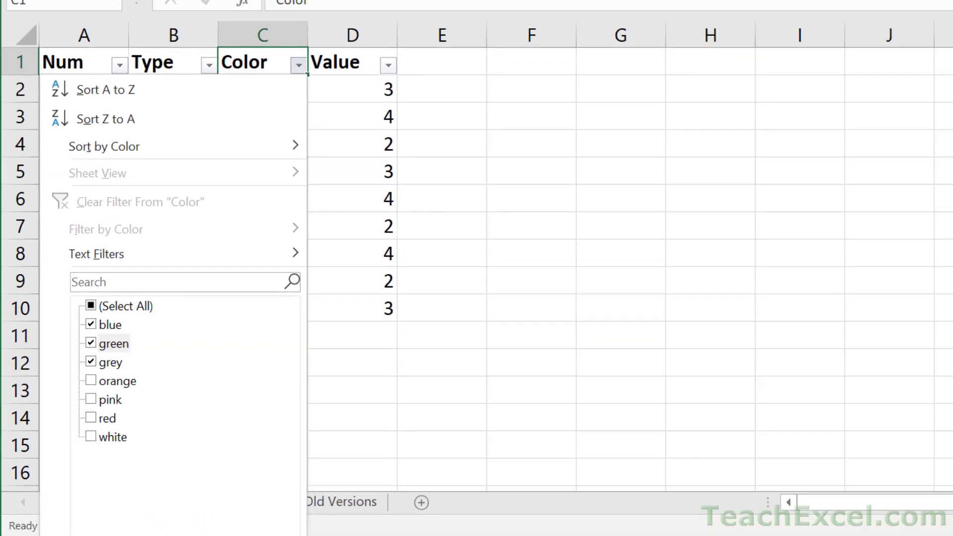
pyautogui.click(273, 532)
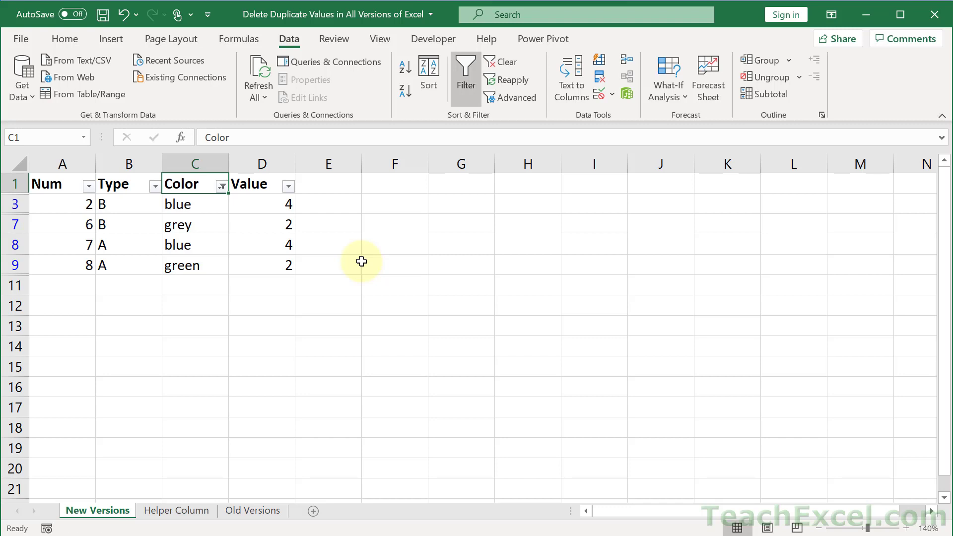
pyautogui.hotkey('alt', 'a')
pyautogui.press('c')
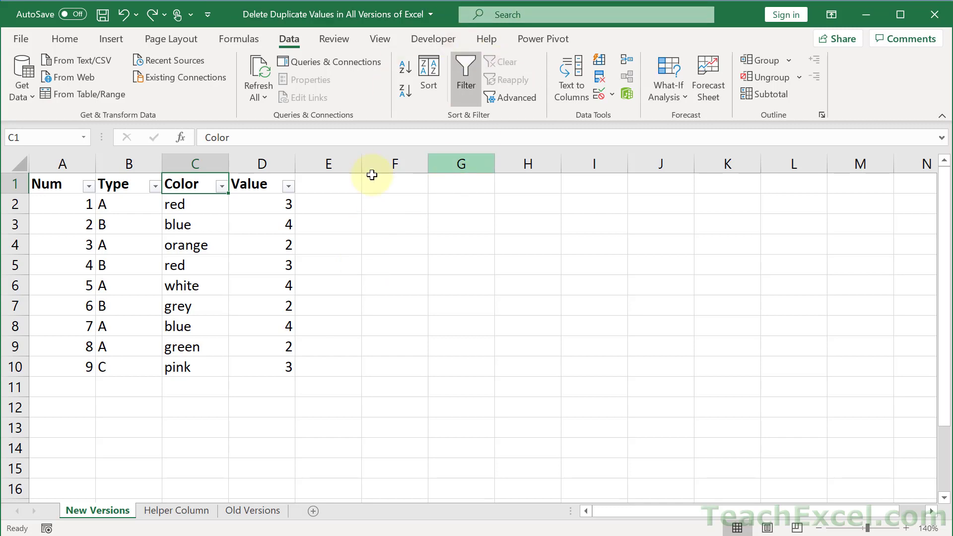
pyautogui.click(222, 187)
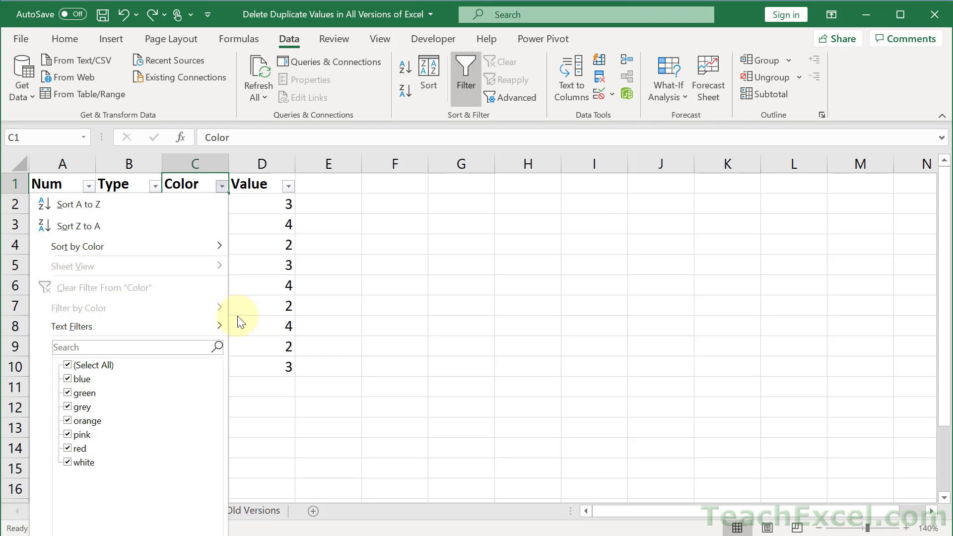
pyautogui.click(377, 275)
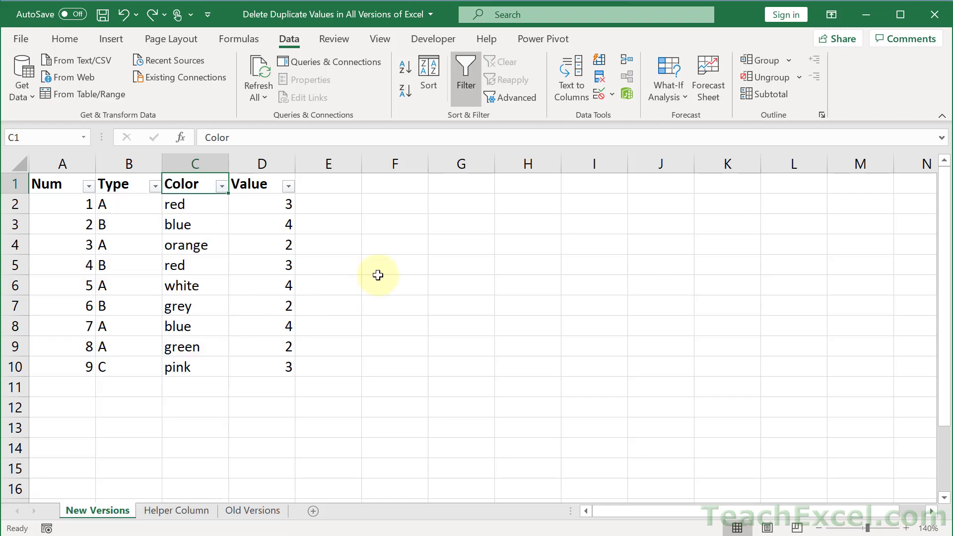
# Step: Turn off filtering, then on the Helper Column sheet enter 'Helper Column' in D1 and autofit column D
pyautogui.click(475, 93)
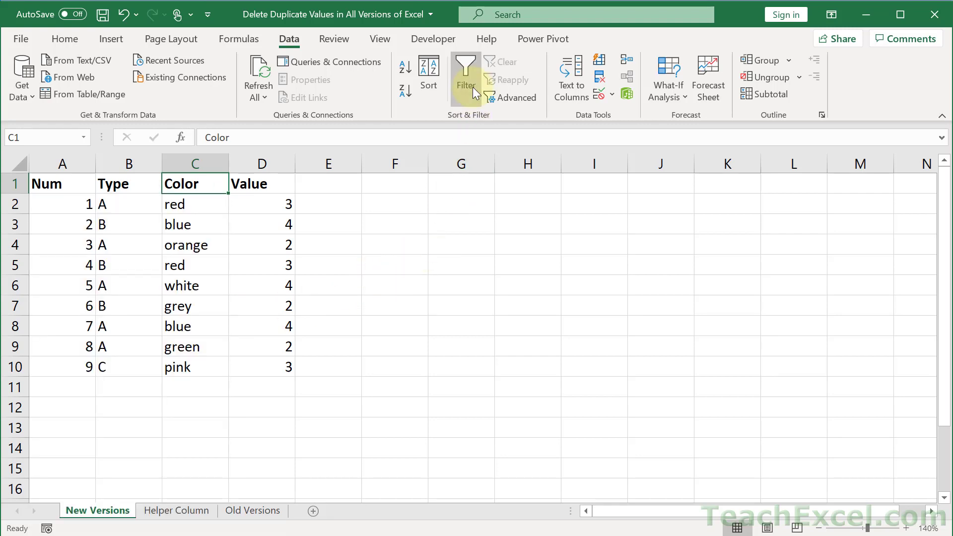
pyautogui.click(169, 511)
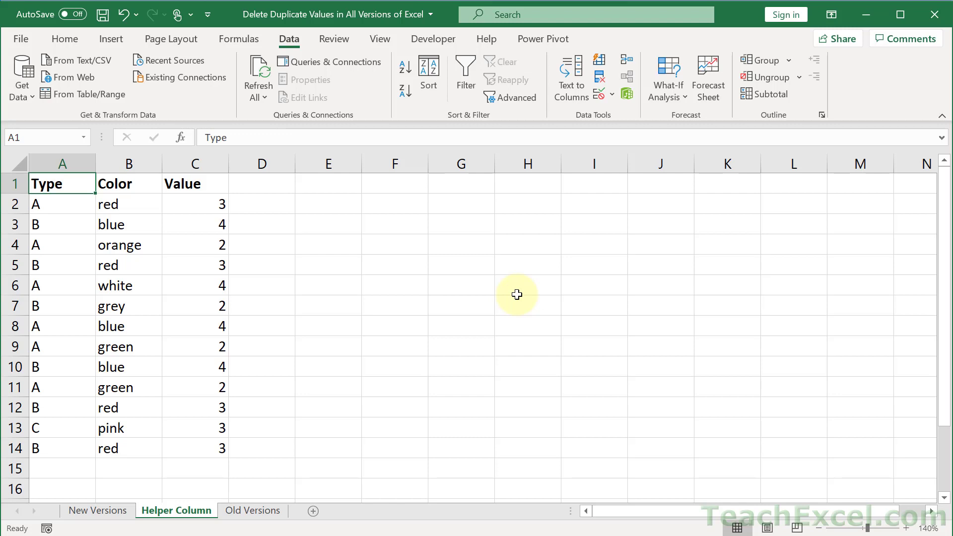
pyautogui.click(253, 184)
pyautogui.write('Help')
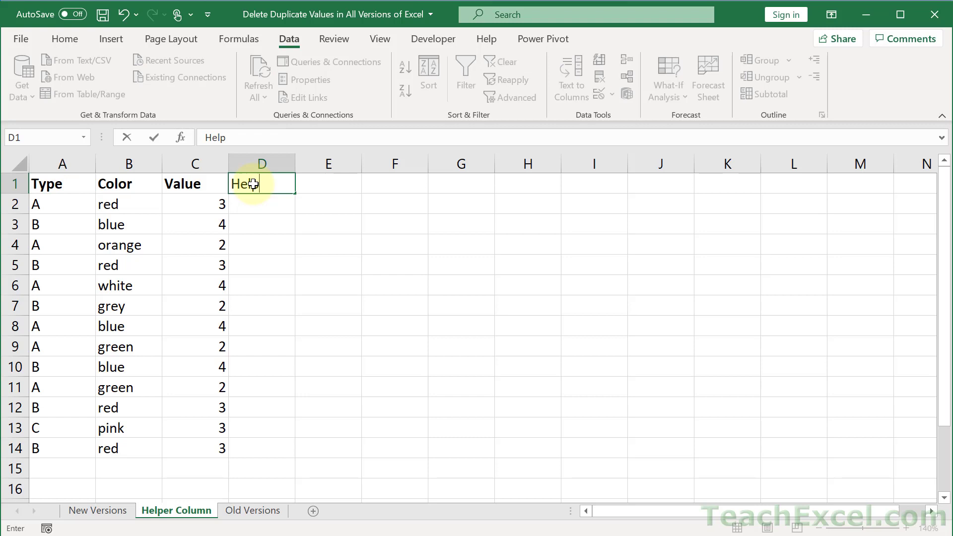
pyautogui.write('er Column')
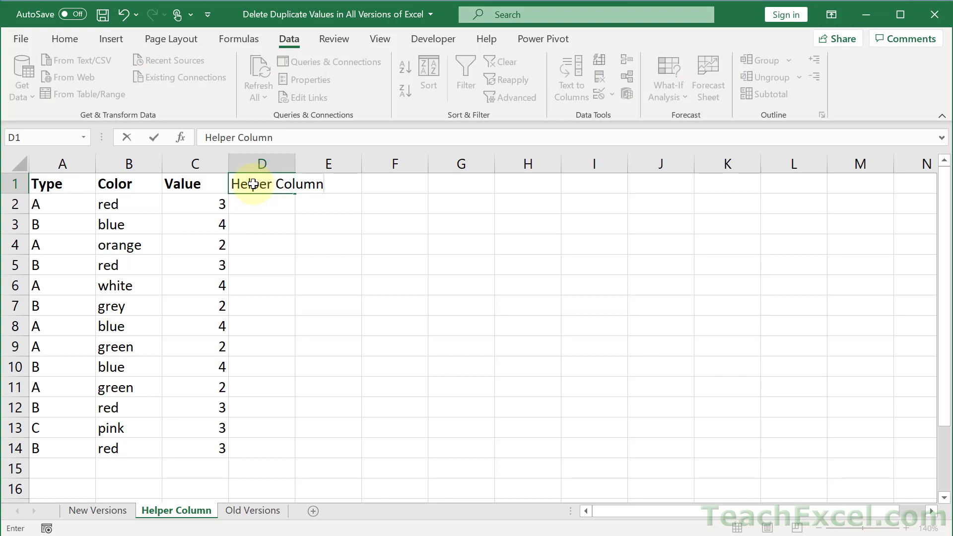
pyautogui.hotkey('ctrl', 'Return')
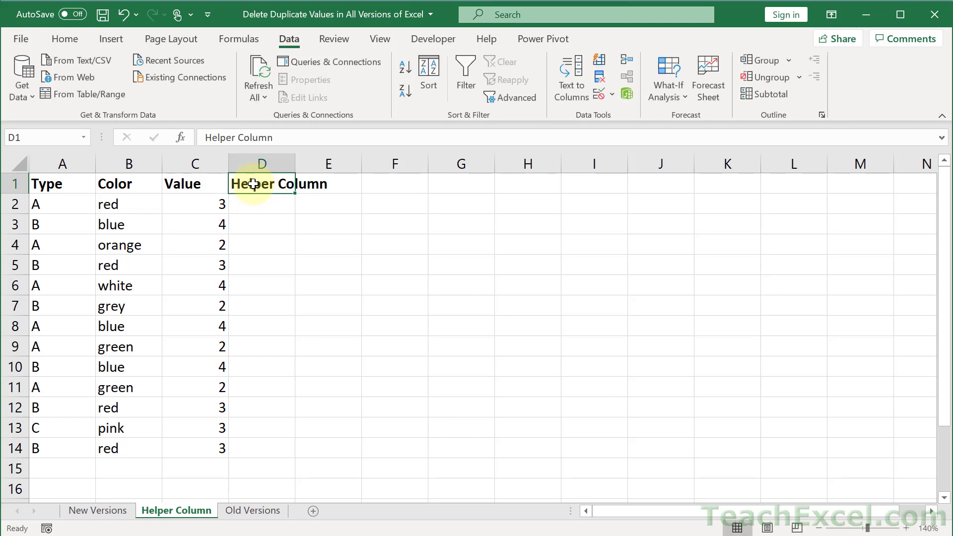
pyautogui.doubleClick(296, 164)
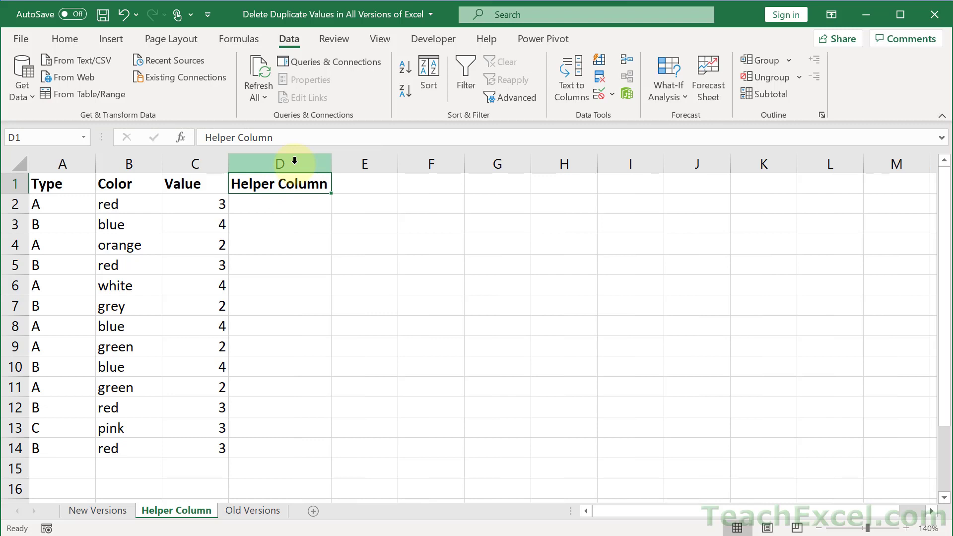
# Step: Mark D2:D14 for the helper formula and point out row 2's Type and Color values
pyautogui.click(284, 204)
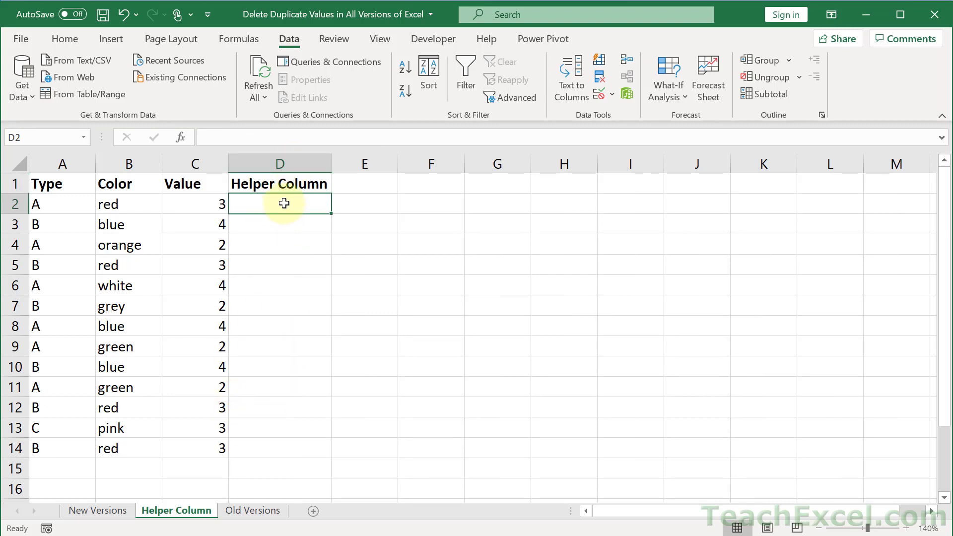
pyautogui.click(279, 185)
pyautogui.click(290, 206)
pyautogui.moveTo(283, 204); pyautogui.dragTo(273, 450)
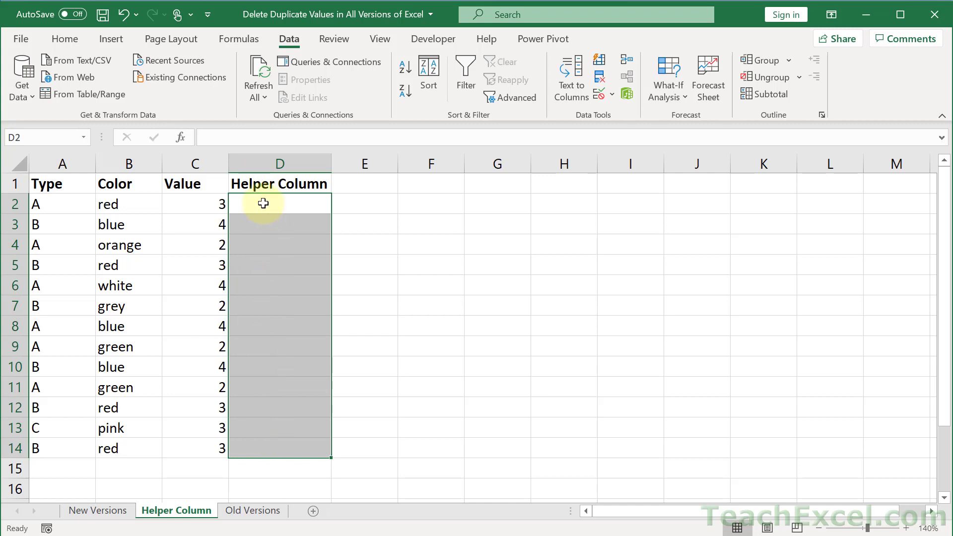
pyautogui.click(263, 204)
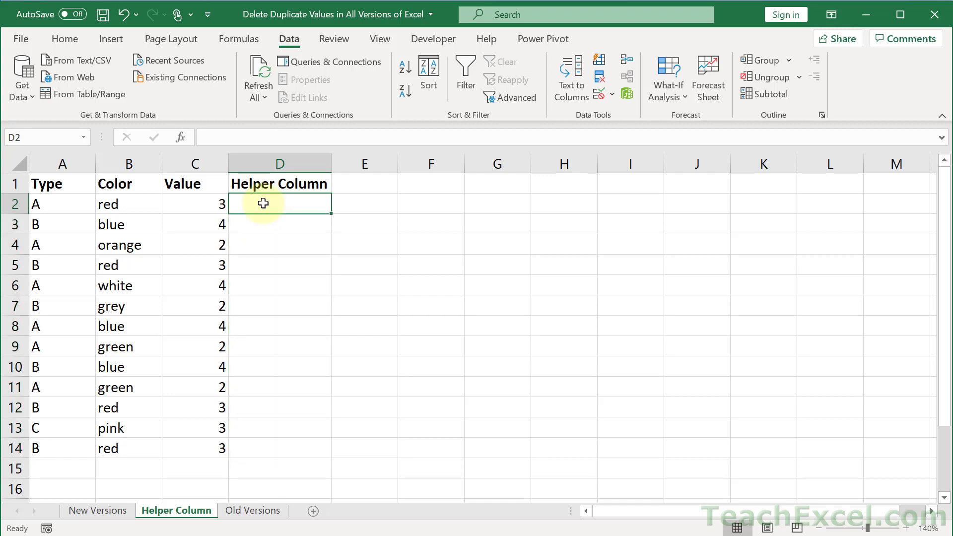
pyautogui.moveTo(130, 204); pyautogui.dragTo(80, 198)
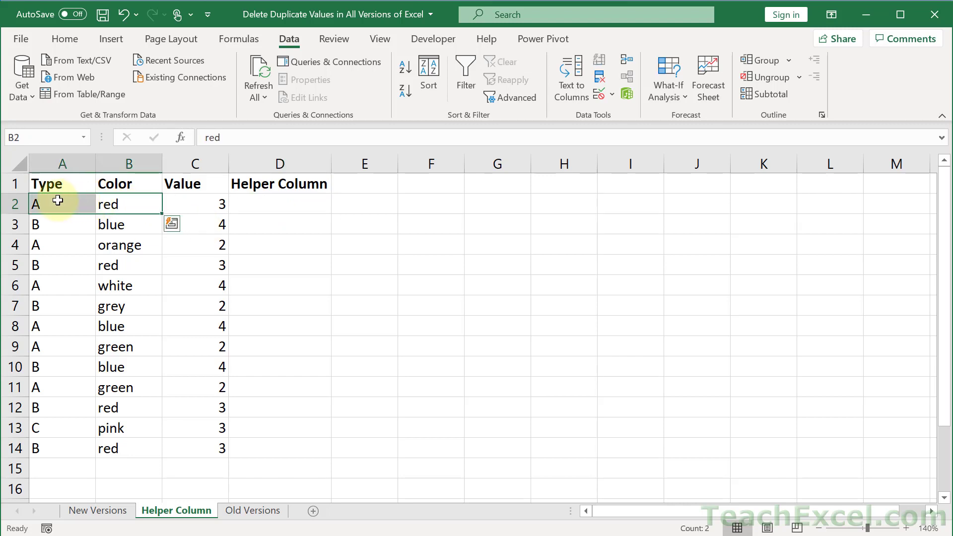
pyautogui.click(256, 201)
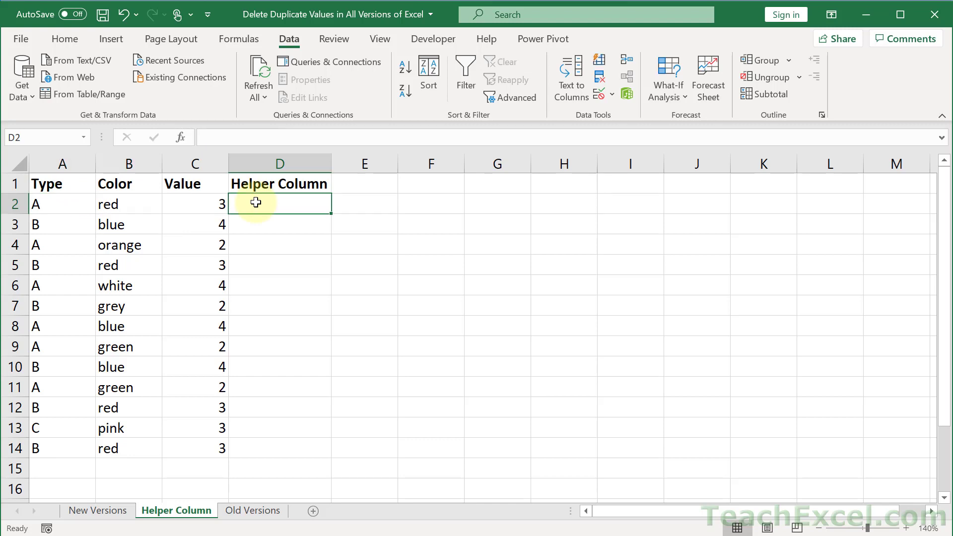
# Step: Enter =AND(B2="red",A2="a") in D2 and fill it down to D14
pyautogui.write('=a')
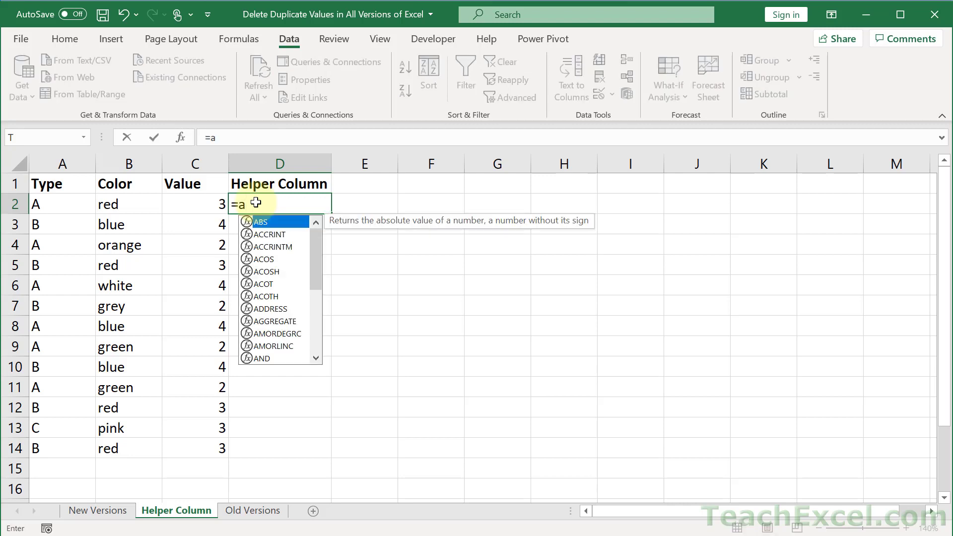
pyautogui.write('nd')
pyautogui.press('Tab')
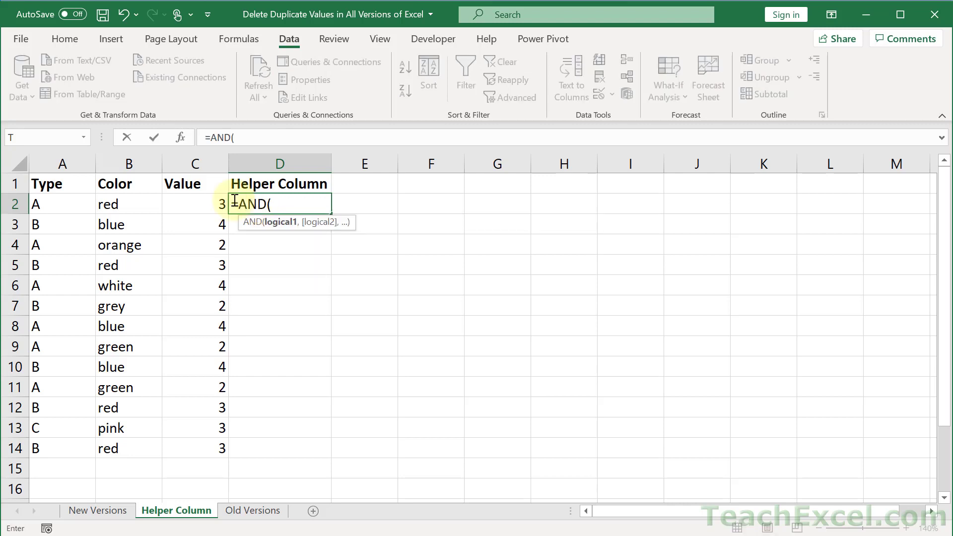
pyautogui.click(142, 201)
pyautogui.write('=')
pyautogui.write('"red",')
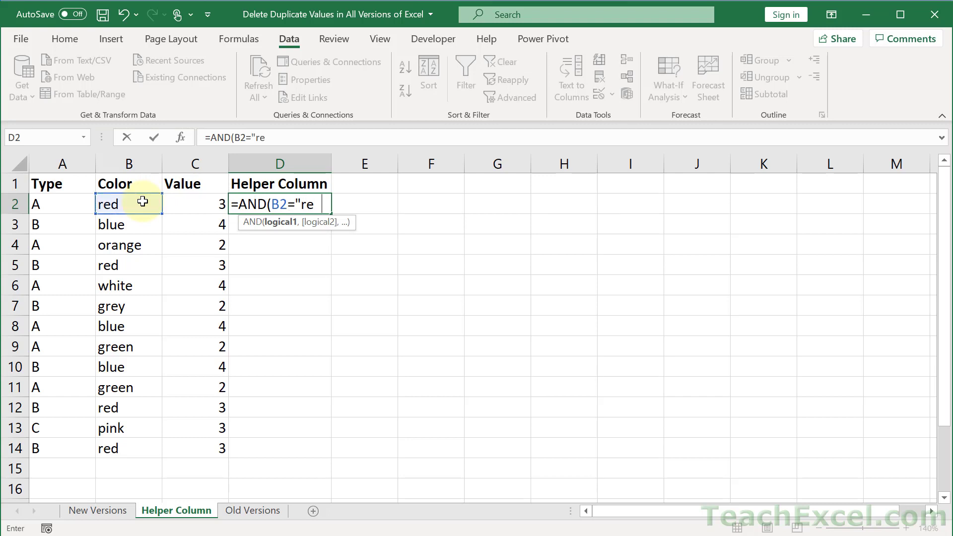
pyautogui.click(76, 209)
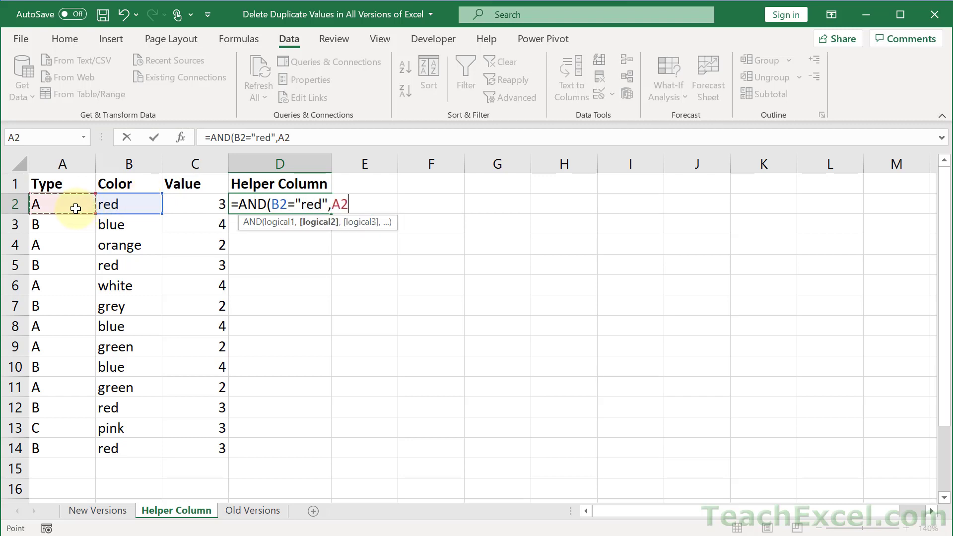
pyautogui.write('="a')
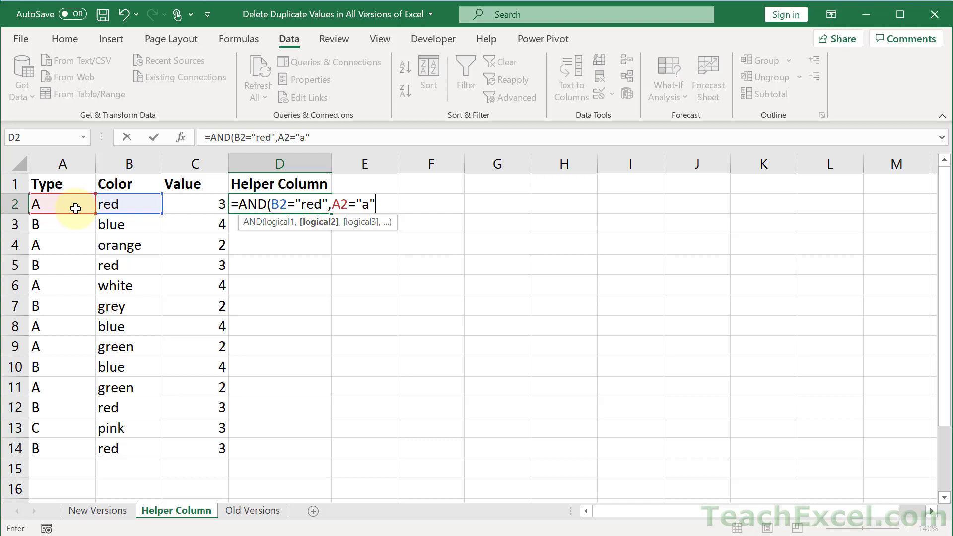
pyautogui.hotkey('ctrl', 'Return')
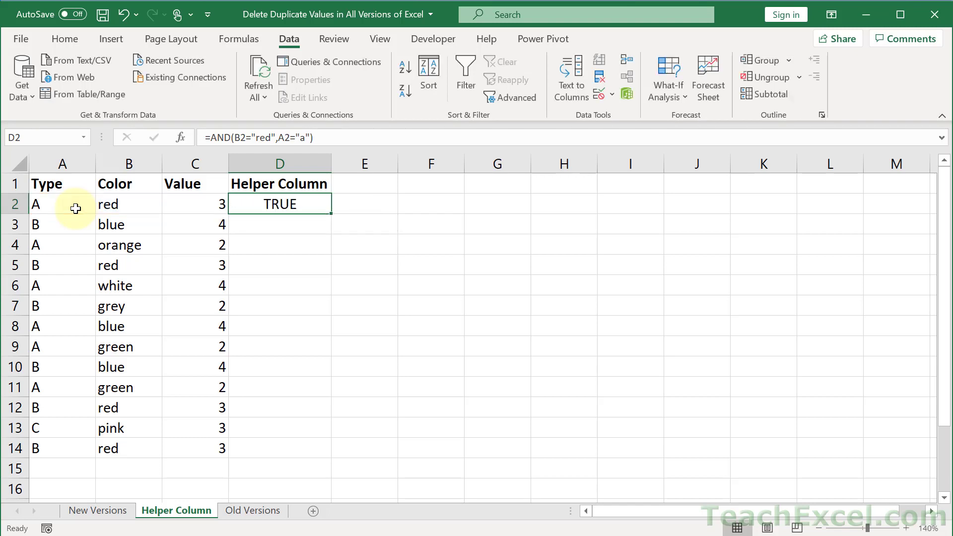
pyautogui.doubleClick(331, 213)
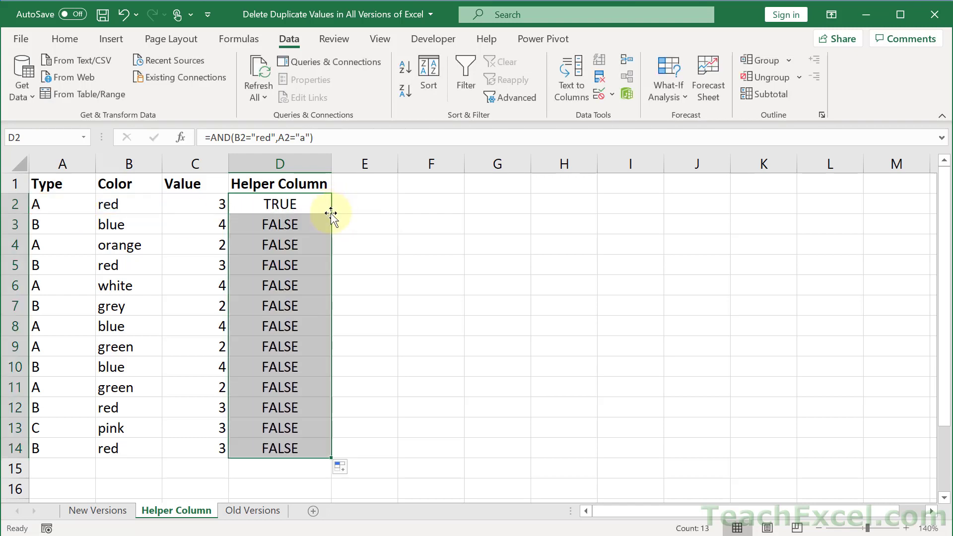
pyautogui.click(295, 207)
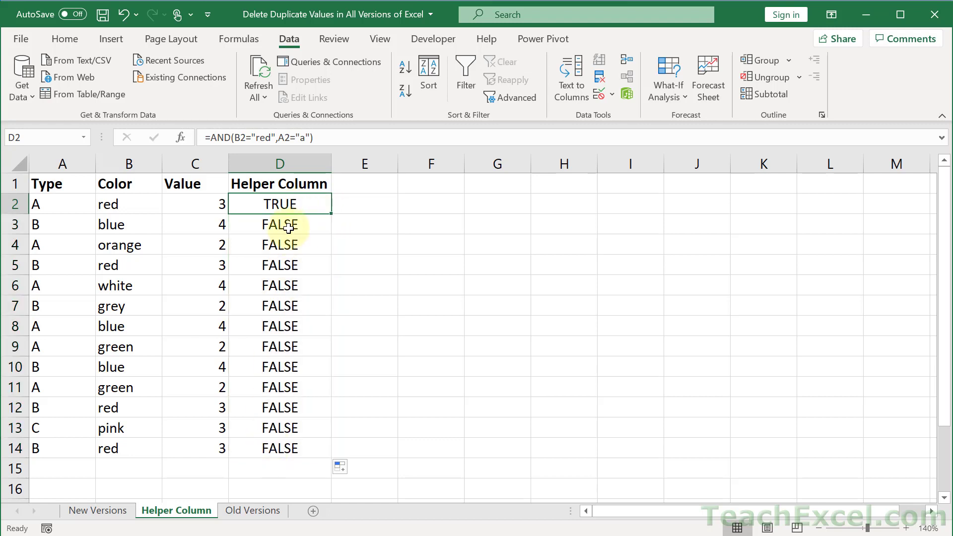
# Step: Turn on filtering and filter the Helper Column to show only TRUE rows
pyautogui.click(466, 74)
pyautogui.click(325, 187)
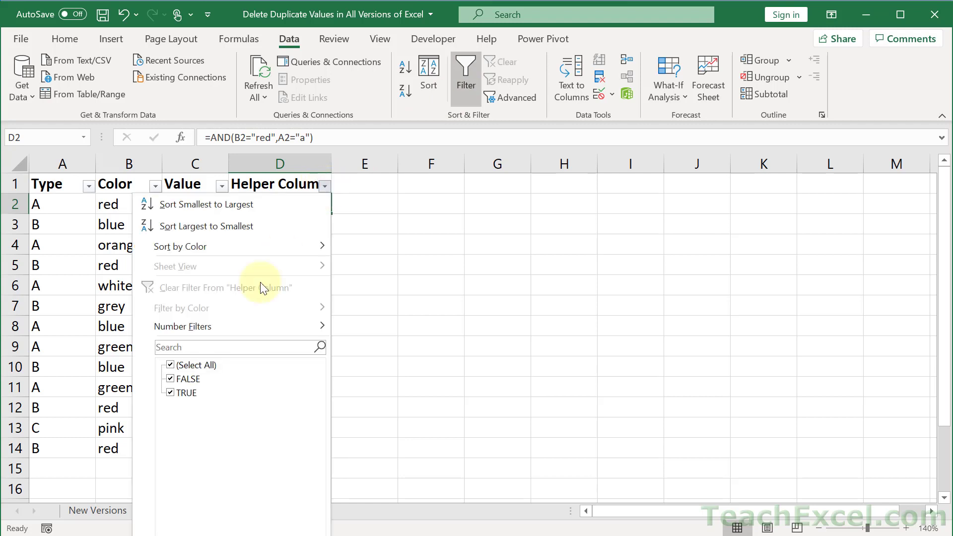
pyautogui.click(198, 368)
pyautogui.click(187, 393)
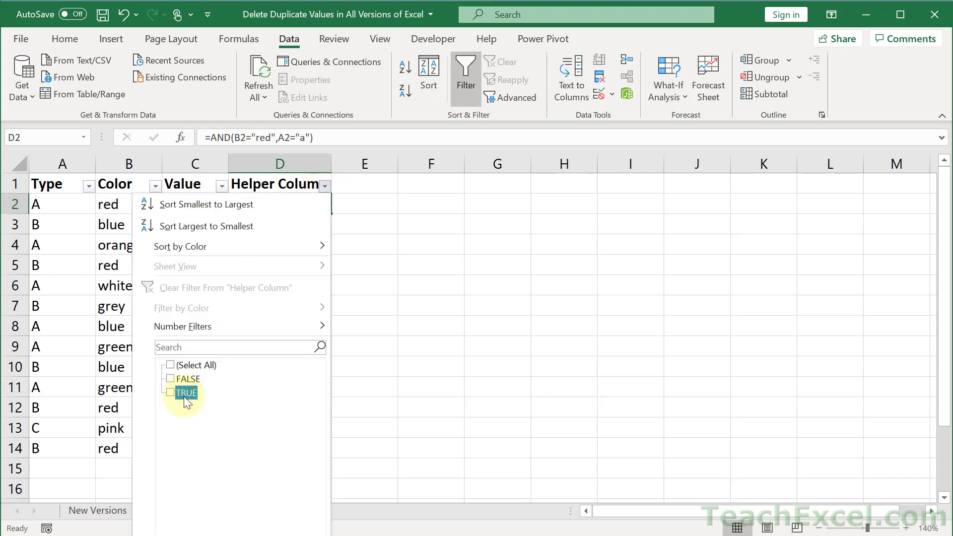
pyautogui.press('Return')
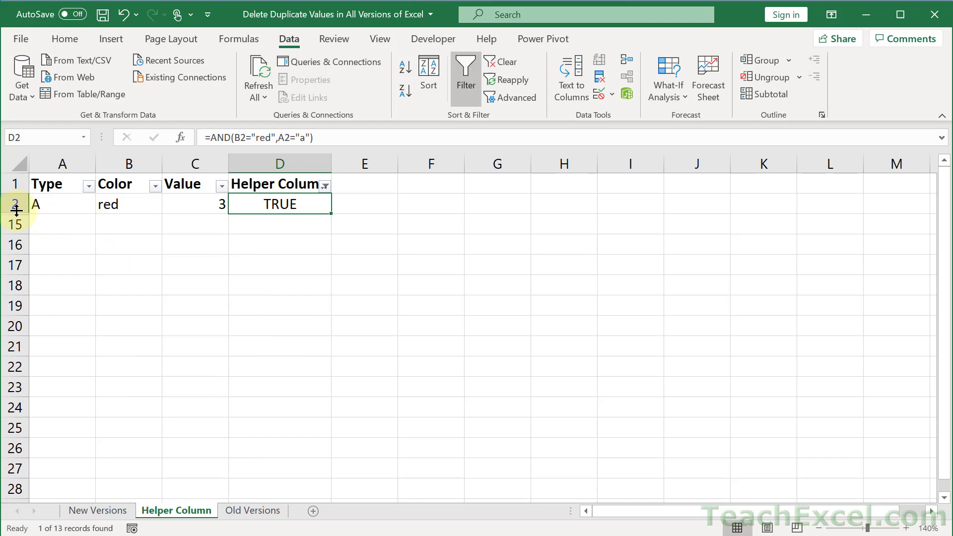
# Step: Delete the filtered A, red, 3 row as an entire sheet row, then turn filtering off
pyautogui.click(44, 217)
pyautogui.click(42, 206)
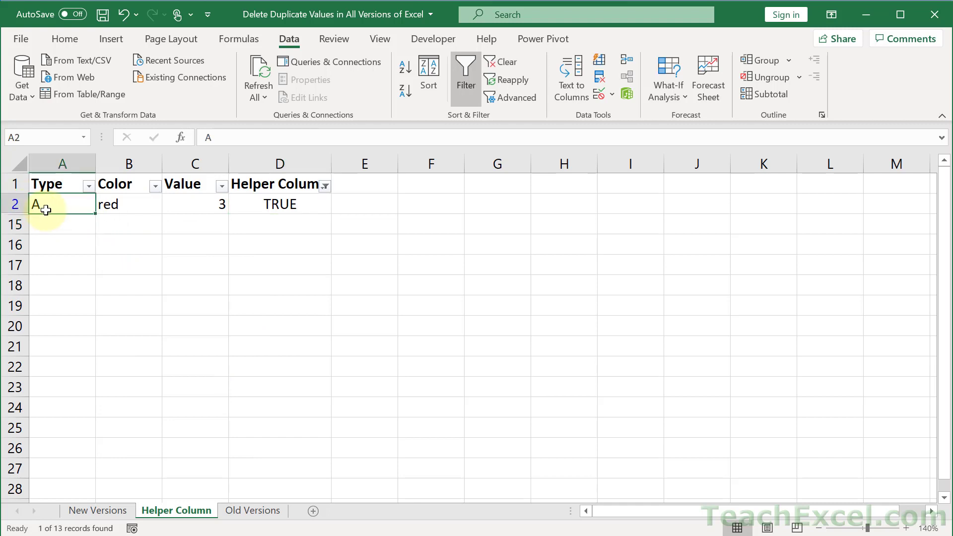
pyautogui.moveTo(43, 206); pyautogui.dragTo(306, 213)
pyautogui.rightClick(290, 203)
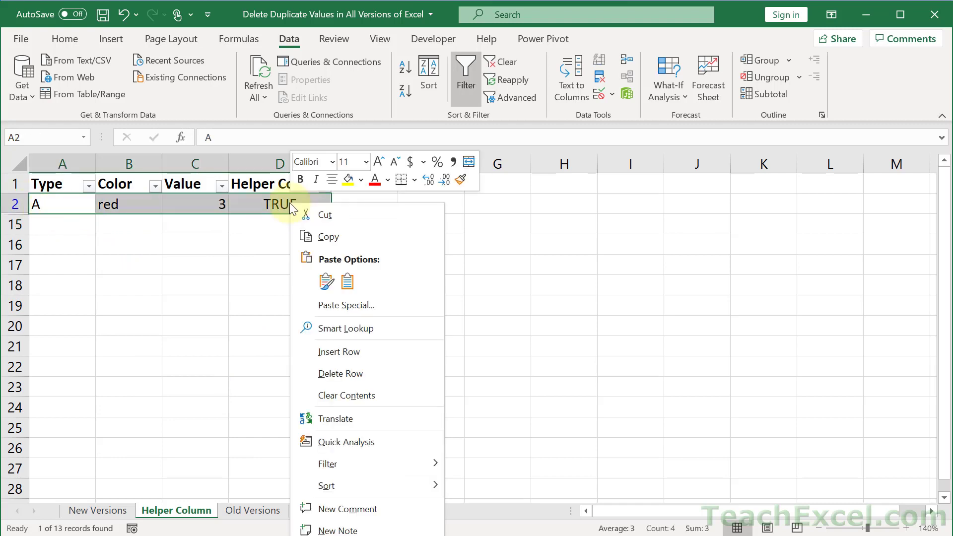
pyautogui.click(356, 373)
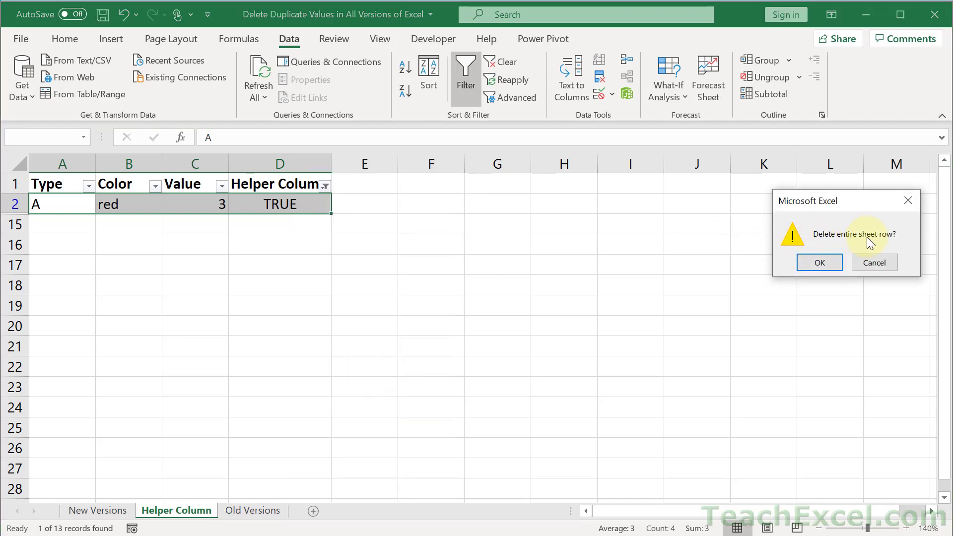
pyautogui.click(826, 264)
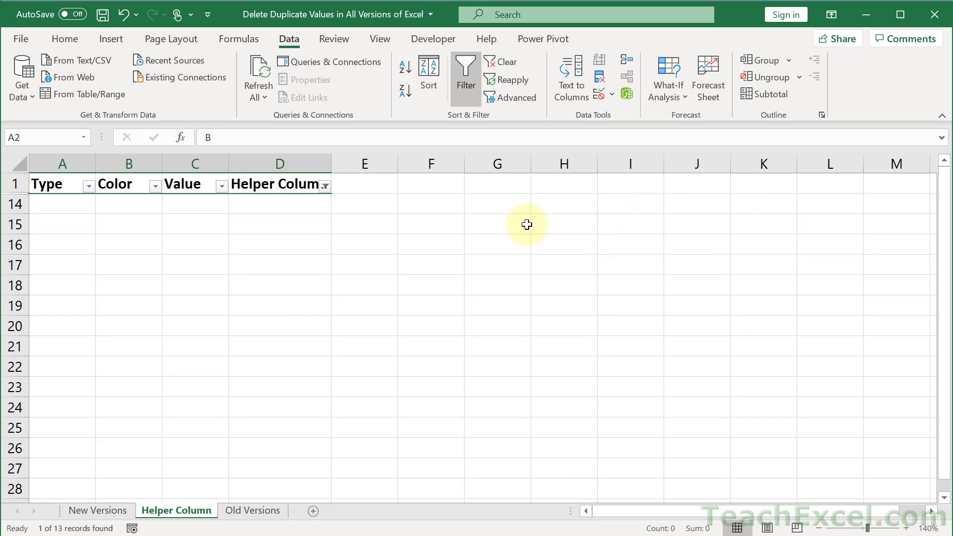
pyautogui.click(470, 79)
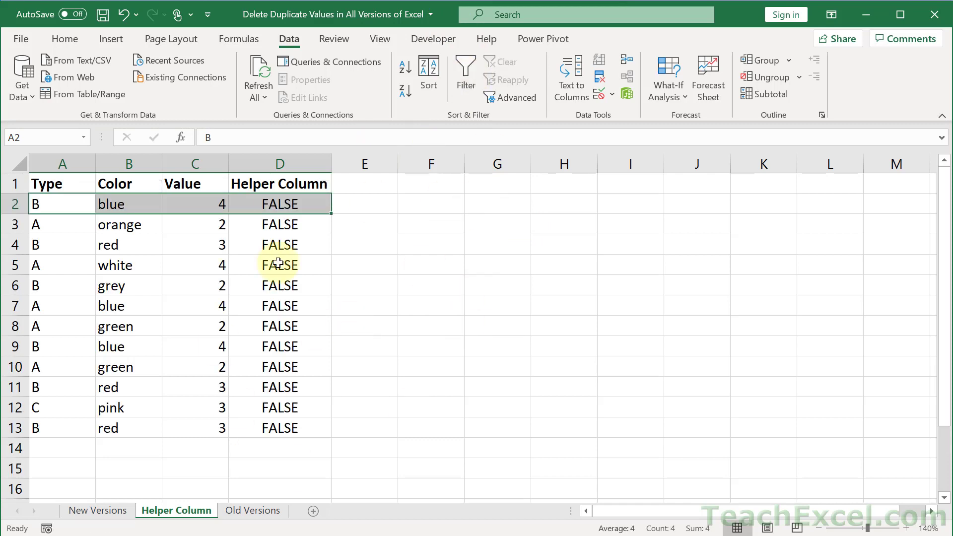
# Step: Clear the FALSE values from D2:D13 in the Helper Column
pyautogui.click(274, 203)
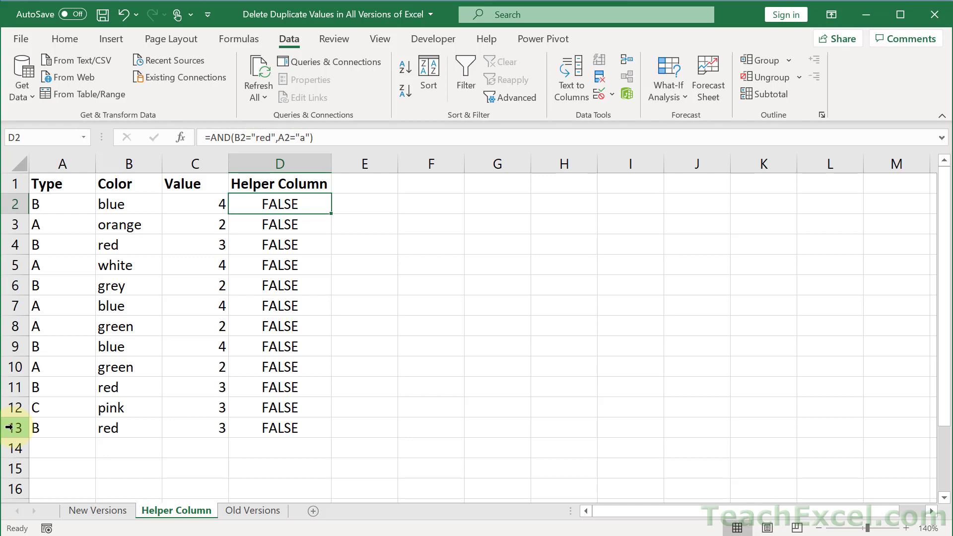
pyautogui.hotkey('ctrl', 'shift', 'Down')
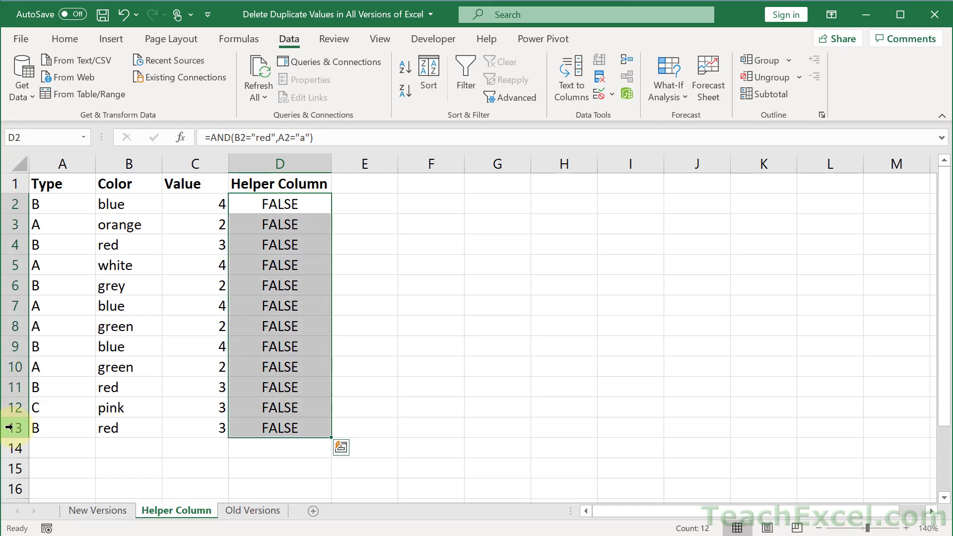
pyautogui.press('Delete')
pyautogui.press('Up')
pyautogui.press('Down')
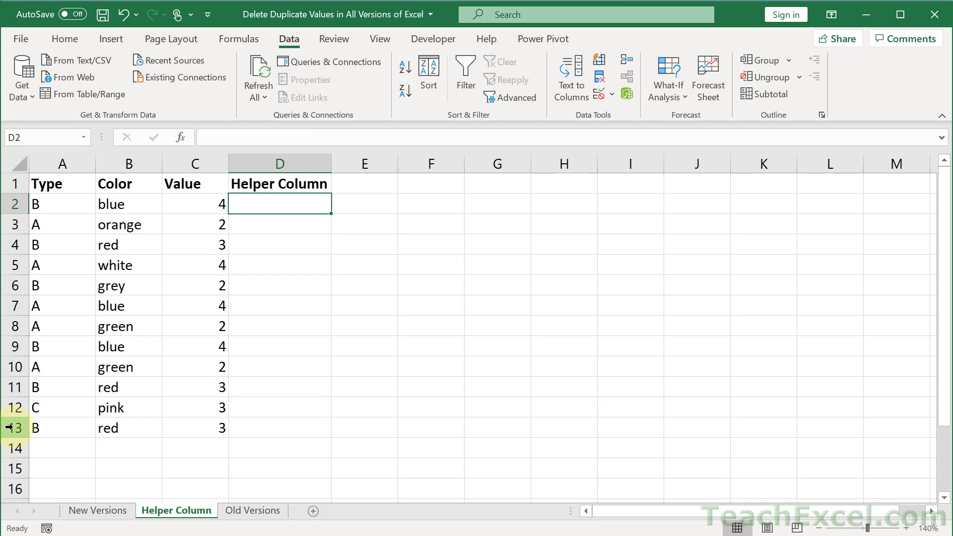
# Step: Enter =COUNTIF($B$2:$B$13,B2) in D2 and fill it down to D13
pyautogui.write('=countif')
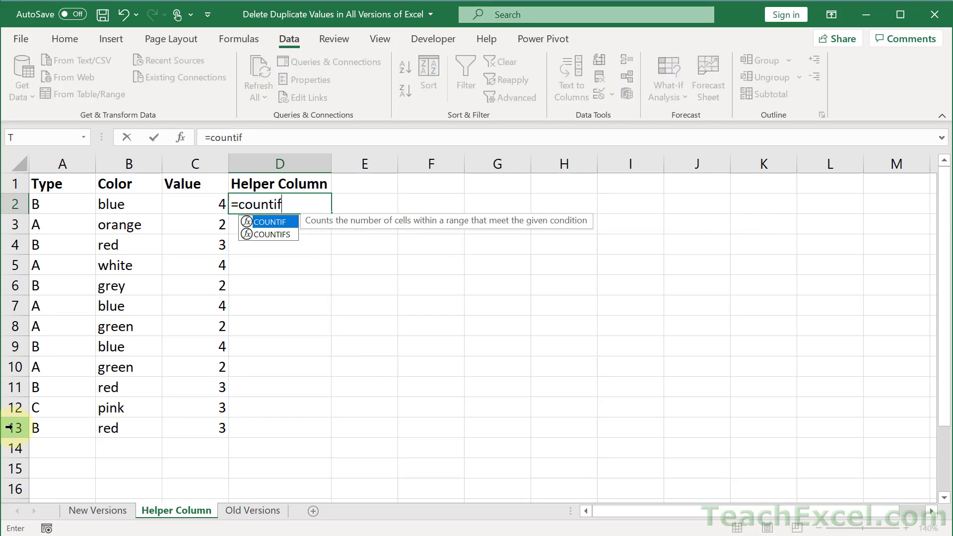
pyautogui.press('Tab')
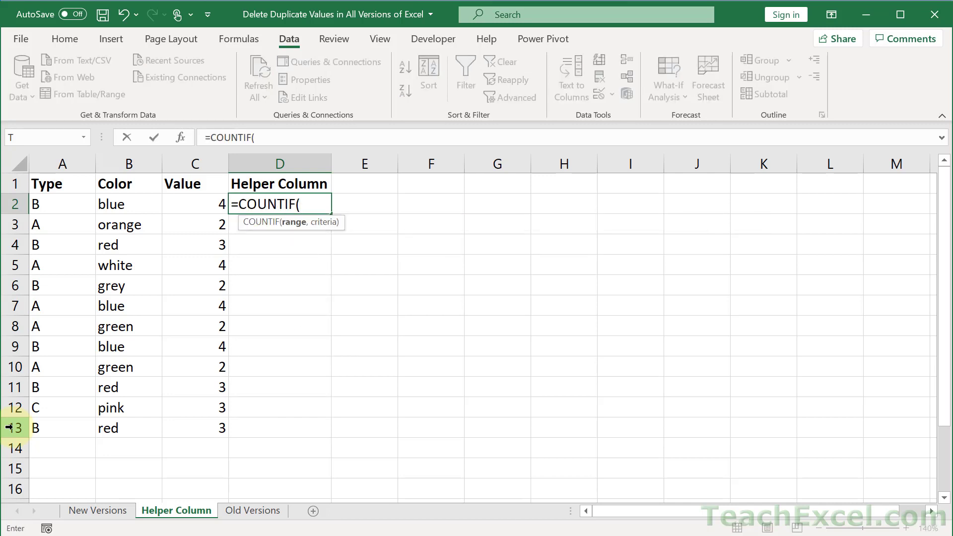
pyautogui.press('Left')
pyautogui.press('Left')
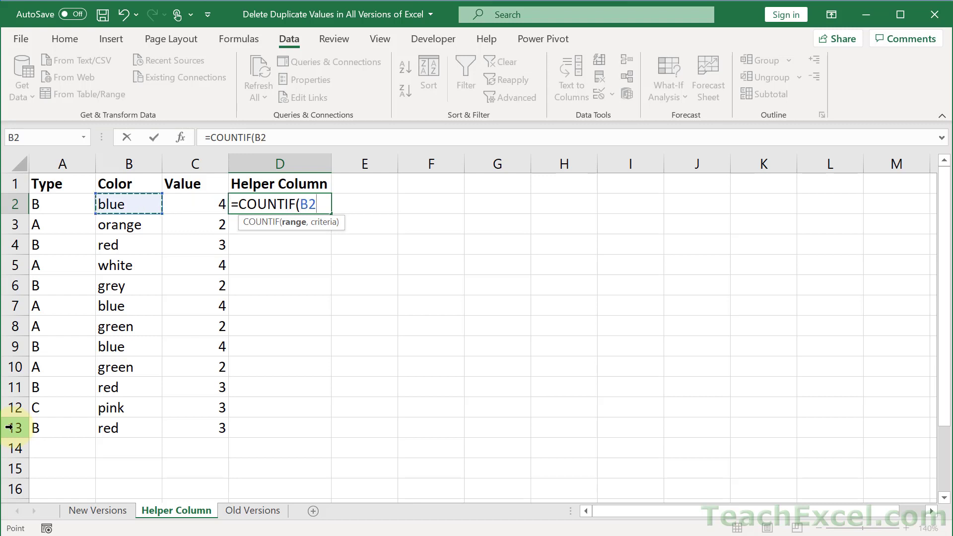
pyautogui.hotkey('ctrl', 'shift', 'Down')
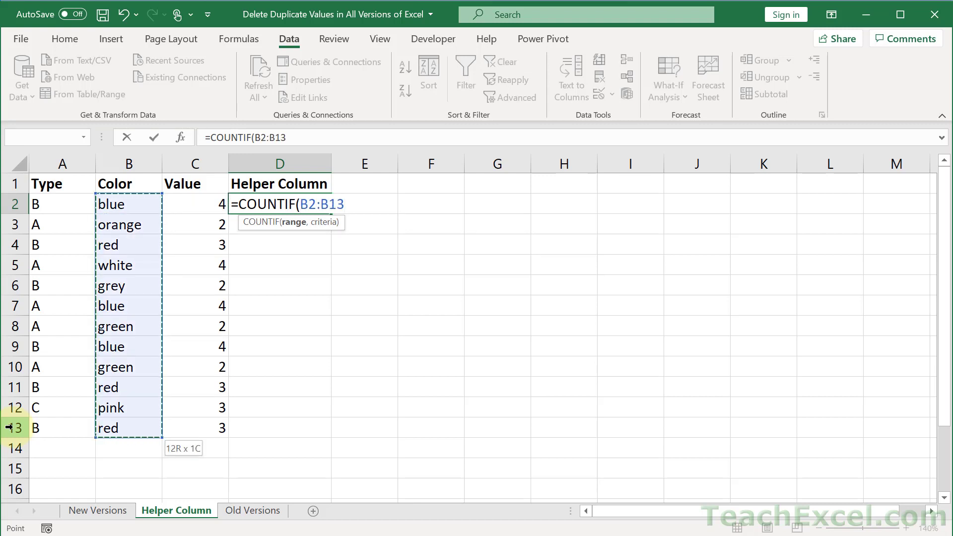
pyautogui.press('F4')
pyautogui.write(',')
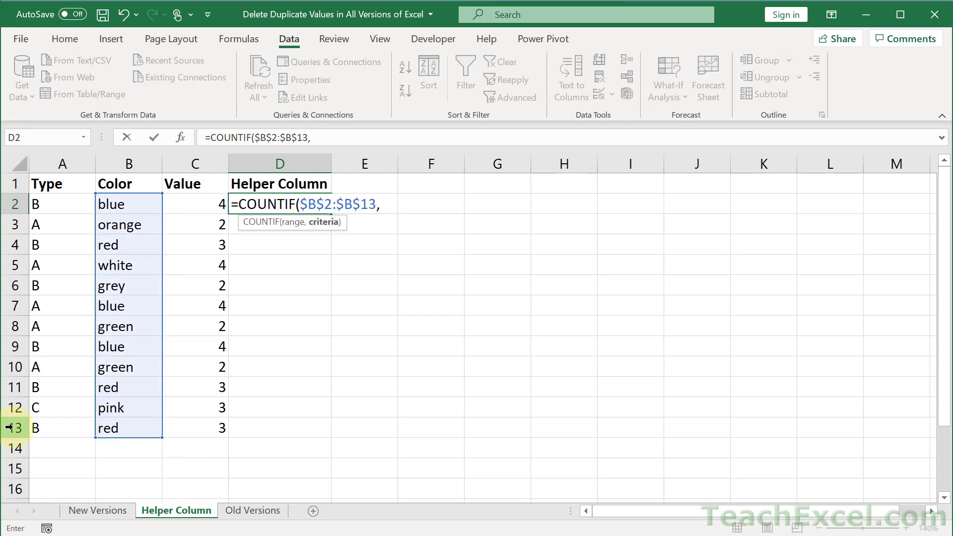
pyautogui.click(117, 205)
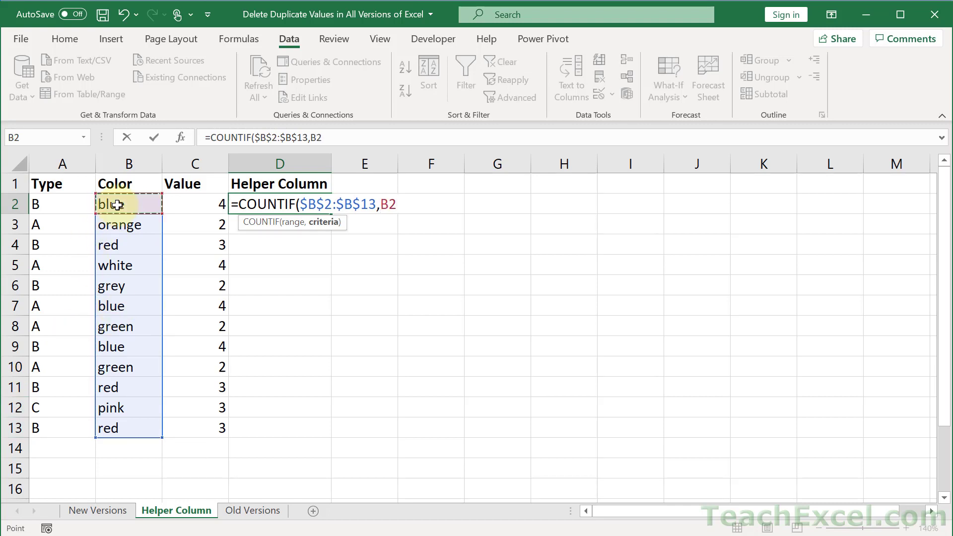
pyautogui.press('Return')
pyautogui.click(324, 204)
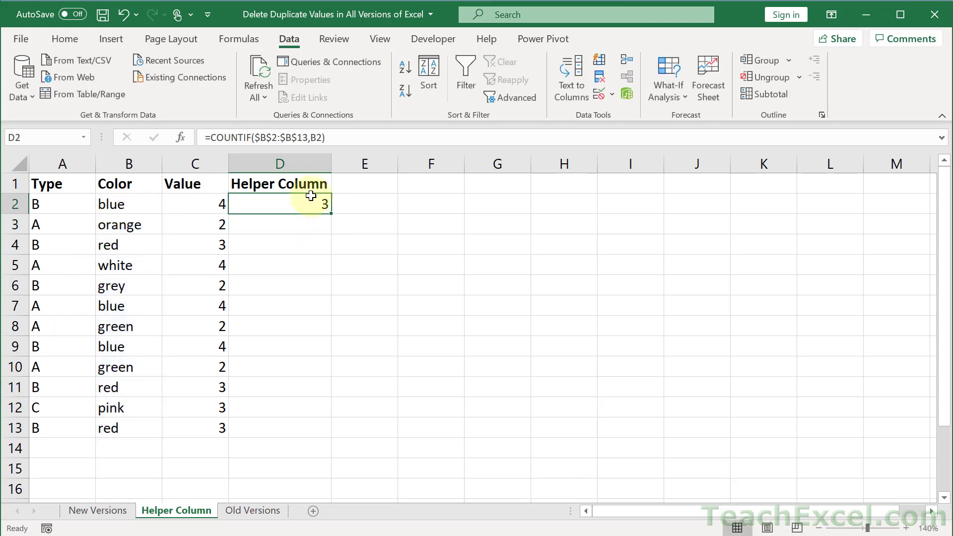
pyautogui.doubleClick(333, 212)
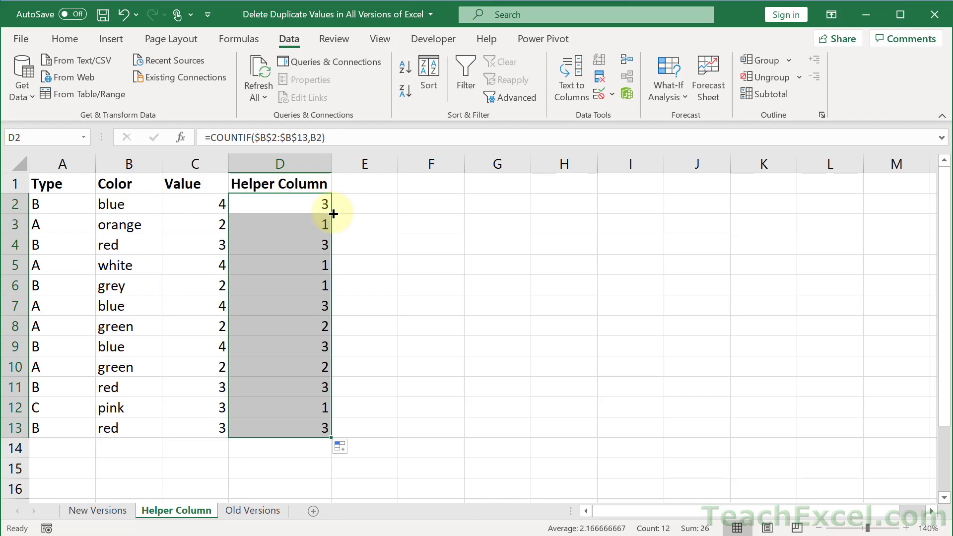
pyautogui.click(280, 215)
# Step: Apply a Greater Than number filter on the Helper Column to show only count-3 rows
pyautogui.click(464, 87)
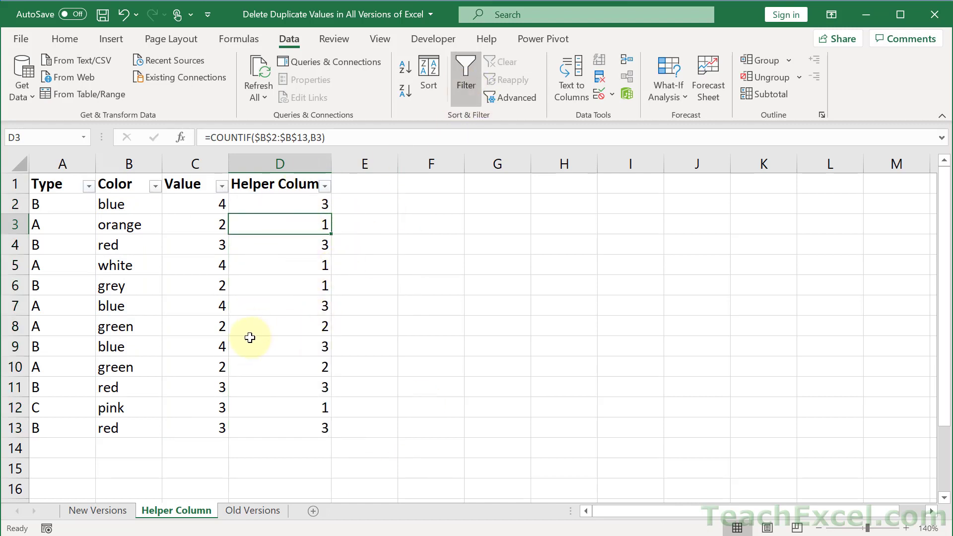
pyautogui.click(325, 186)
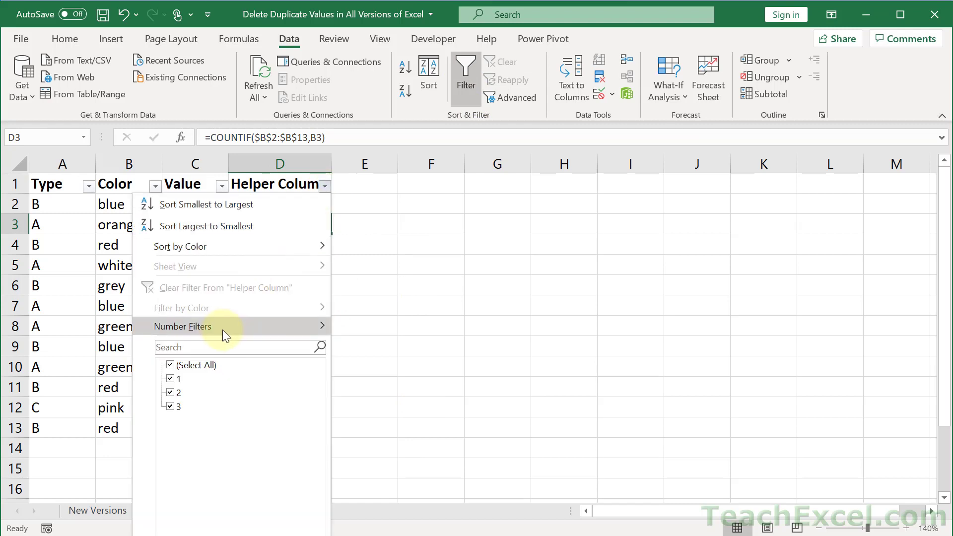
pyautogui.moveTo(220, 330)
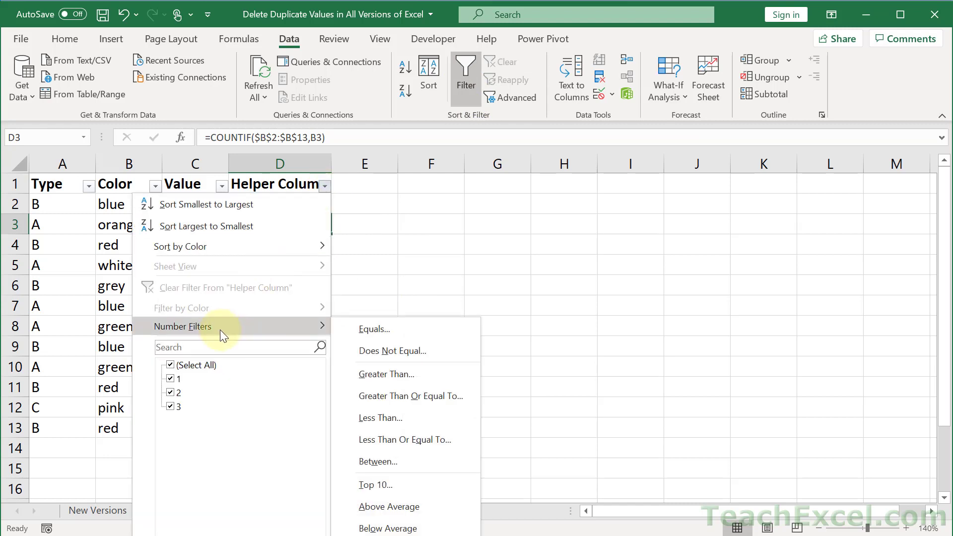
pyautogui.click(383, 374)
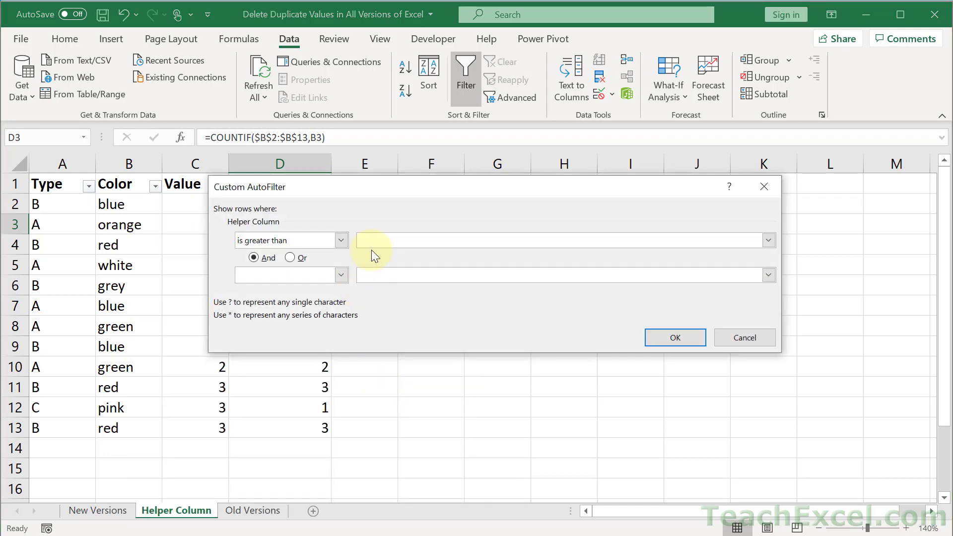
pyautogui.click(697, 343)
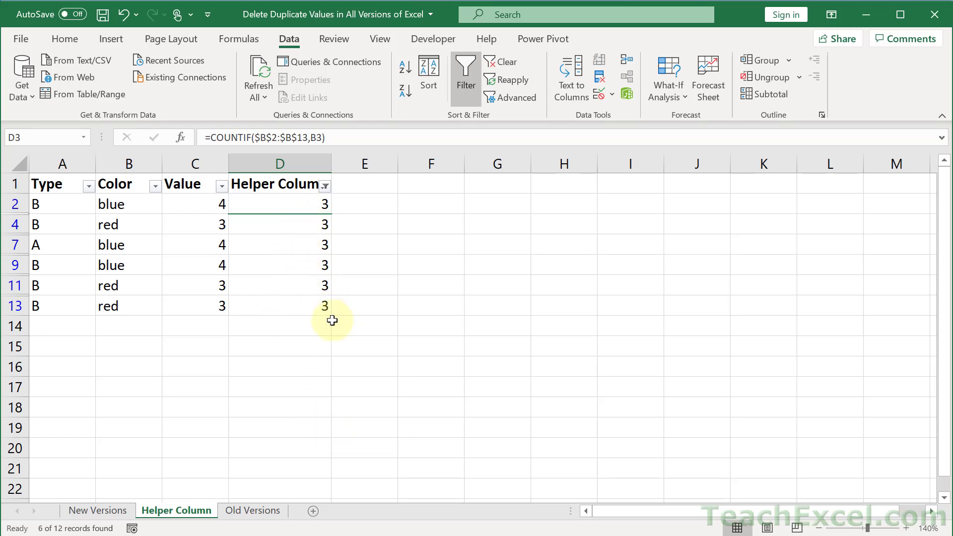
# Step: Delete the six visible filtered rows as entire sheet rows
pyautogui.moveTo(280, 310); pyautogui.dragTo(44, 208)
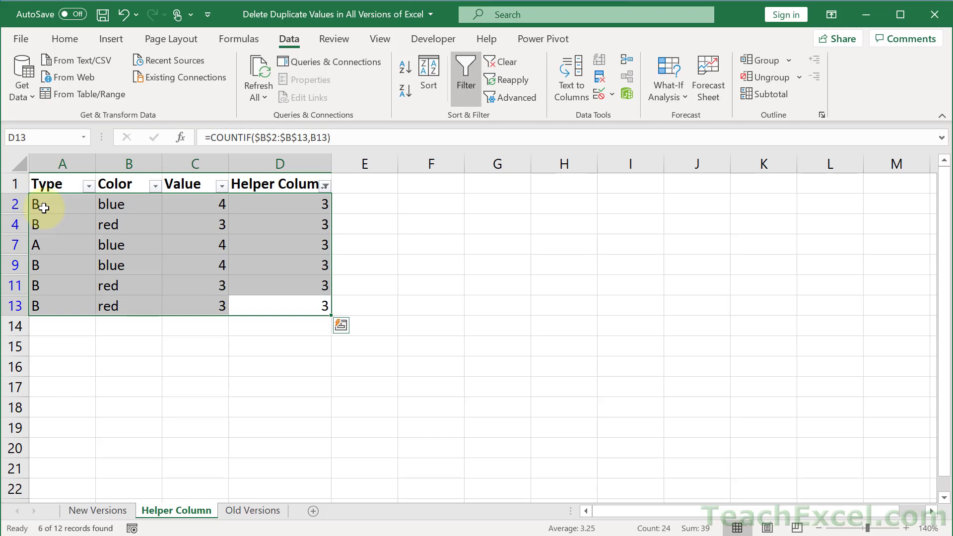
pyautogui.rightClick(45, 208)
pyautogui.click(98, 379)
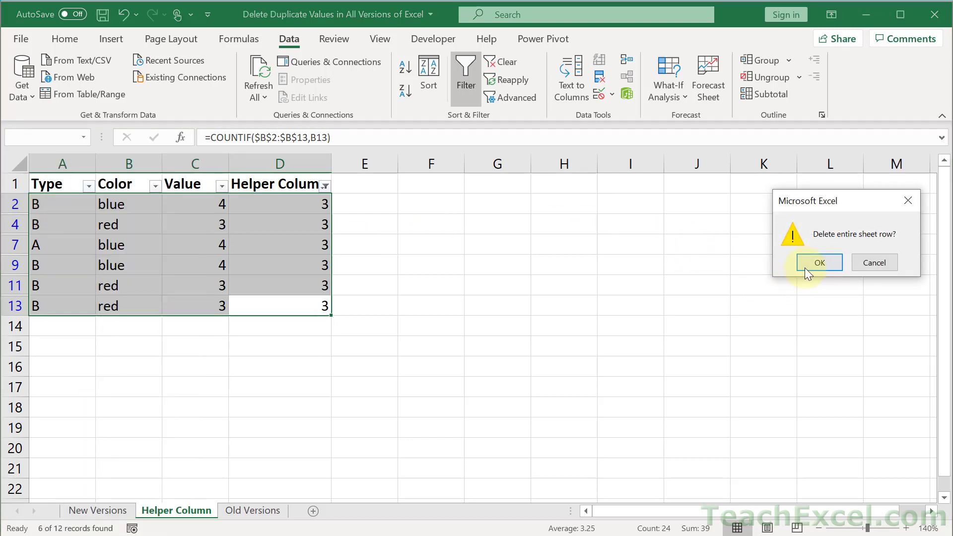
pyautogui.click(820, 263)
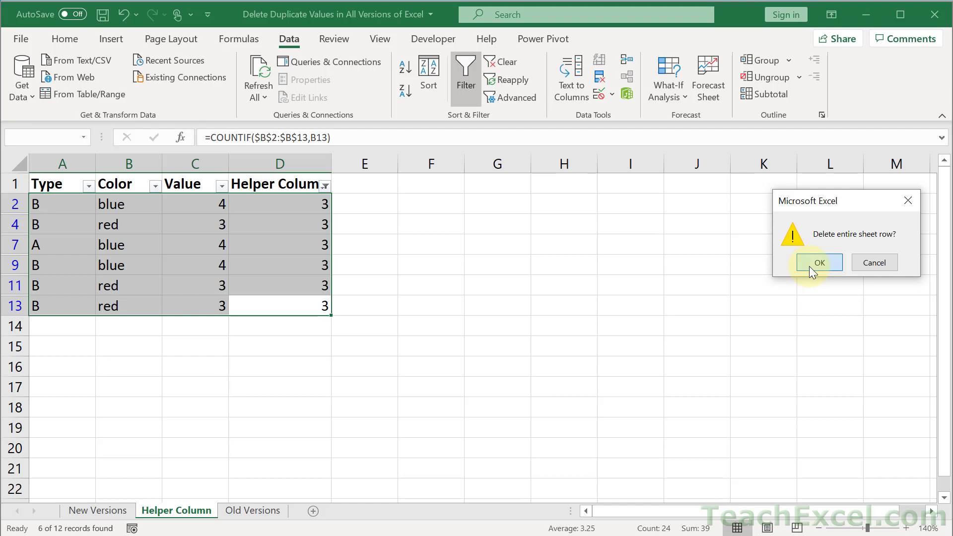
pyautogui.click(350, 215)
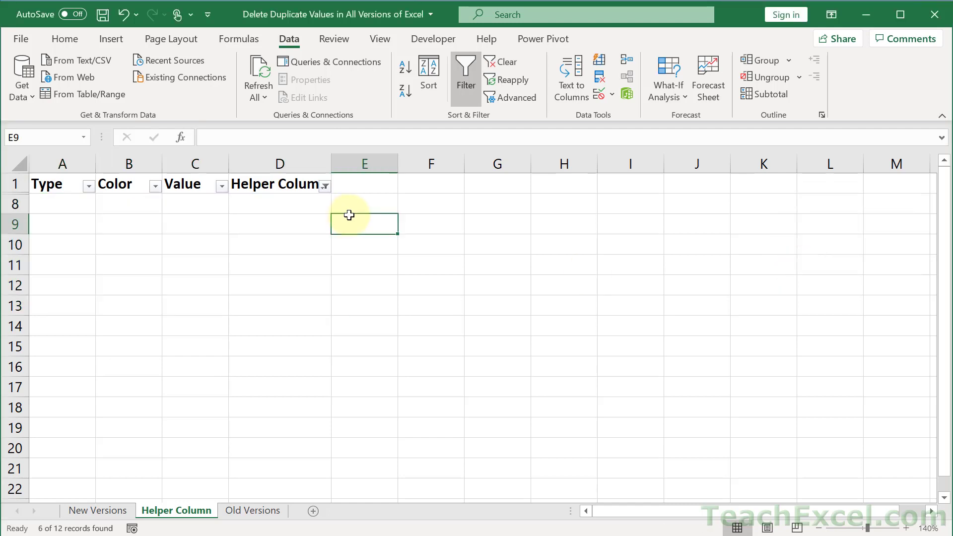
# Step: Clear the Helper Column filter to show all rows and autofit column D
pyautogui.click(316, 188)
pyautogui.click(325, 186)
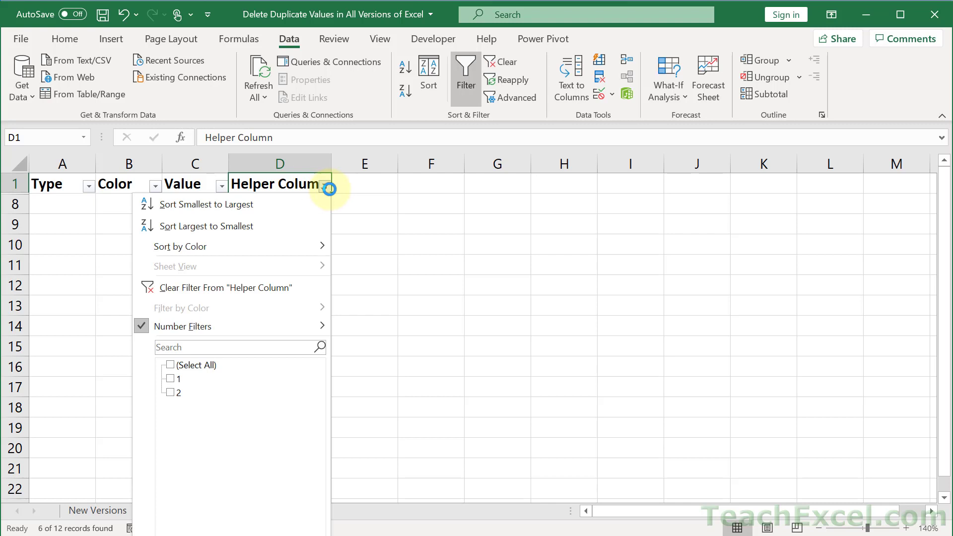
pyautogui.click(258, 287)
pyautogui.click(392, 243)
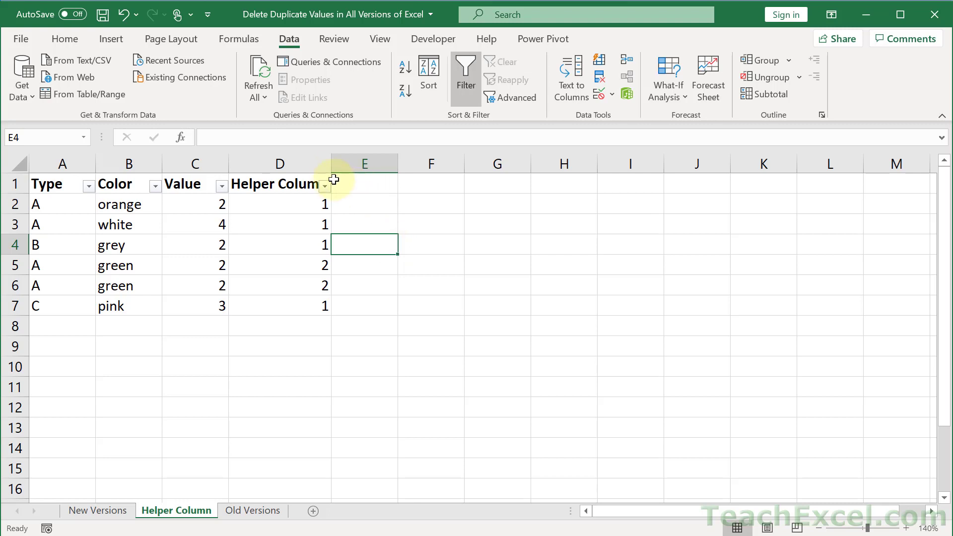
pyautogui.doubleClick(330, 164)
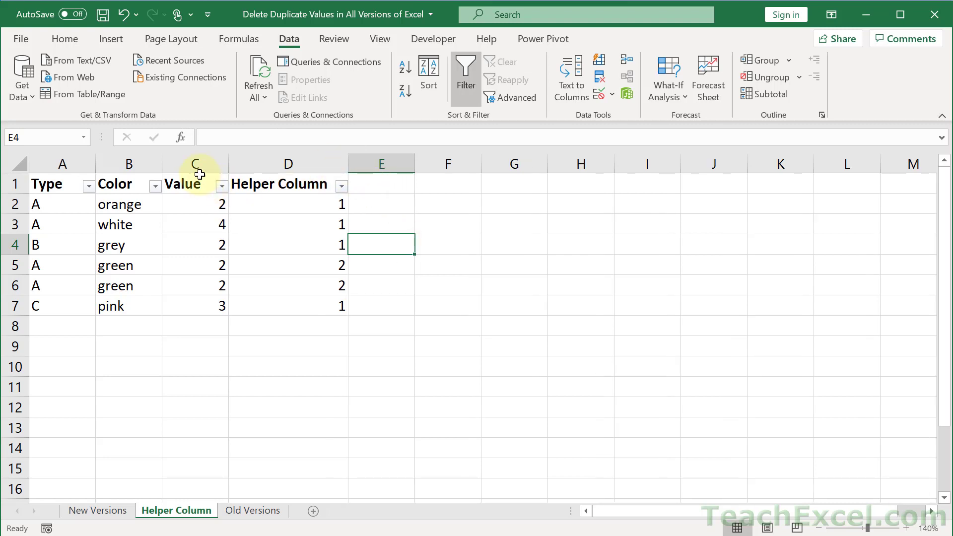
# Step: Inspect the COUNTIF formulas in D2:D7, including the green row, then open the Old Versions sheet
pyautogui.moveTo(196, 164); pyautogui.dragTo(59, 155)
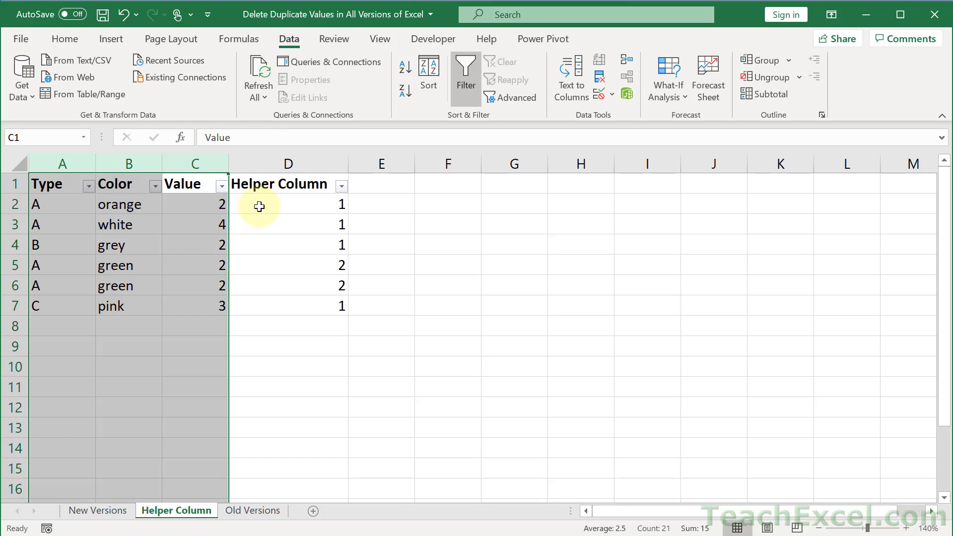
pyautogui.moveTo(259, 206); pyautogui.dragTo(267, 299)
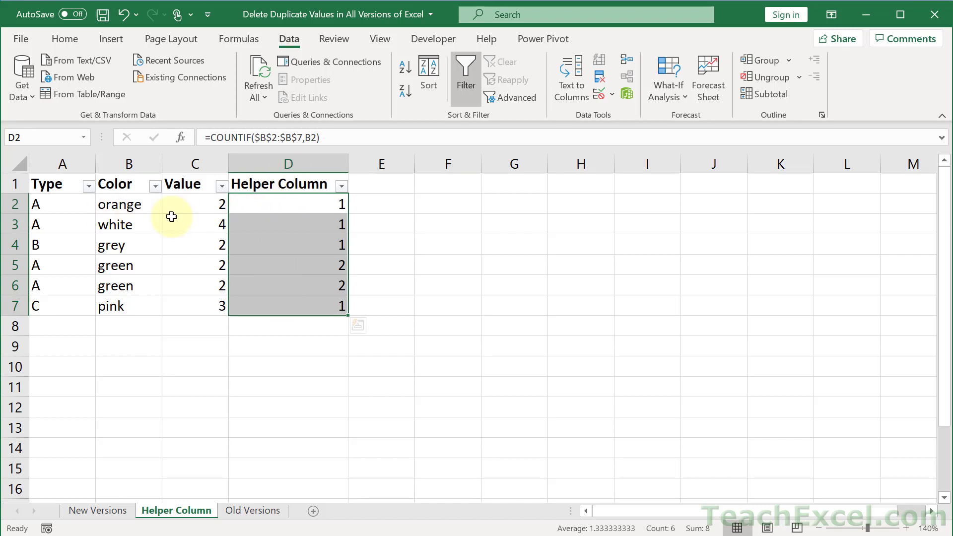
pyautogui.click(295, 200)
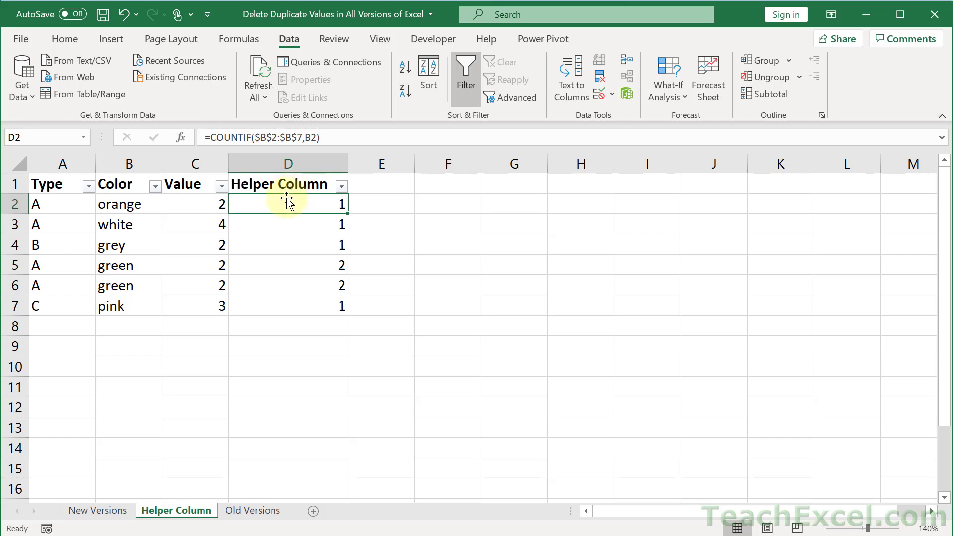
pyautogui.moveTo(287, 199); pyautogui.dragTo(280, 308)
pyautogui.click(280, 309)
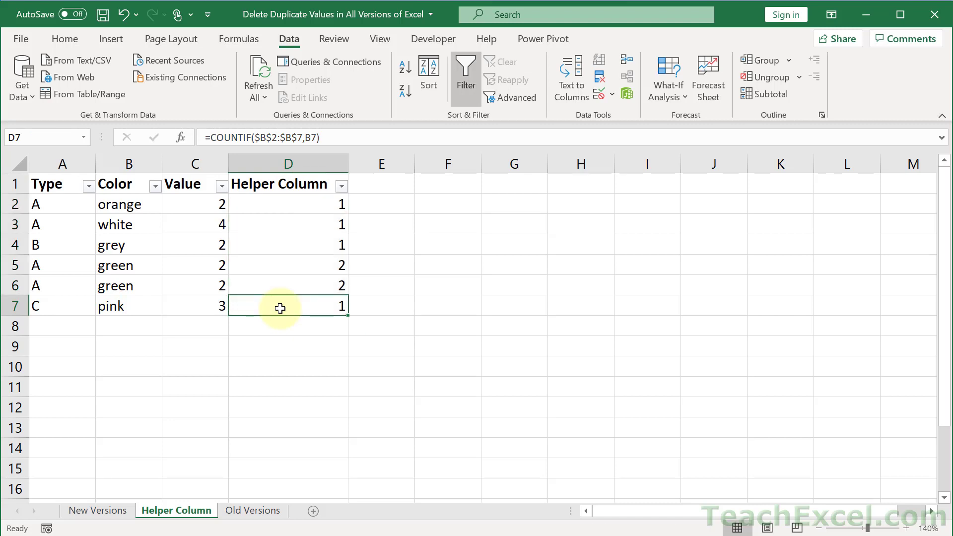
pyautogui.click(142, 286)
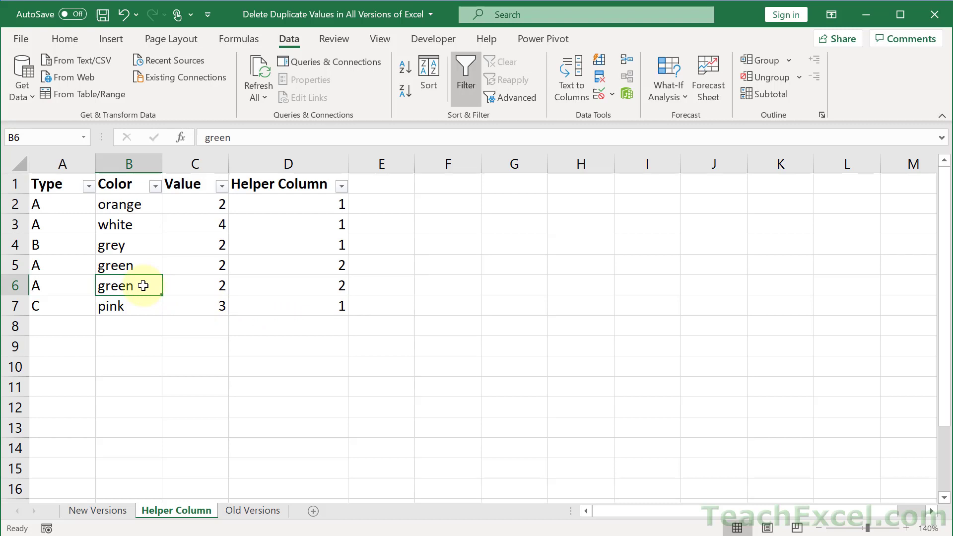
pyautogui.click(302, 290)
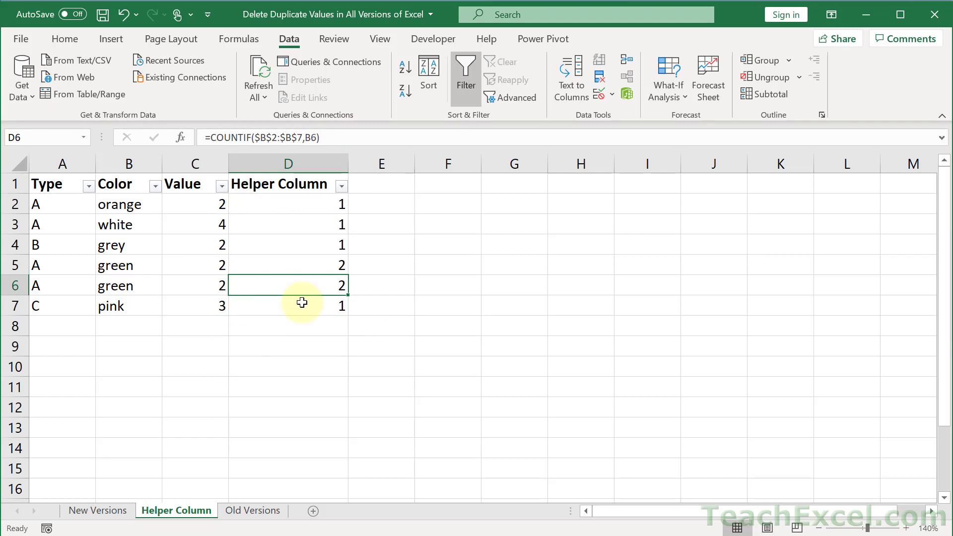
pyautogui.click(232, 511)
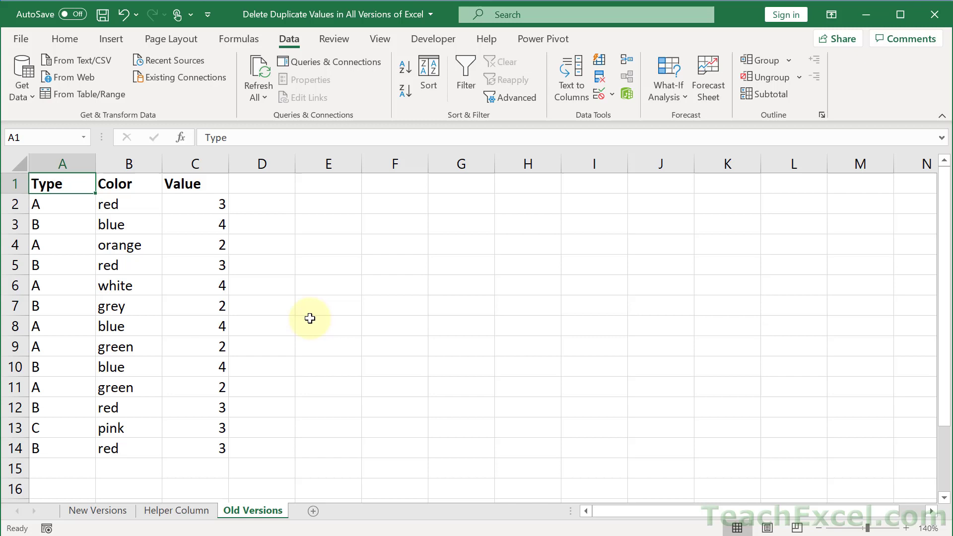
pyautogui.click(142, 262)
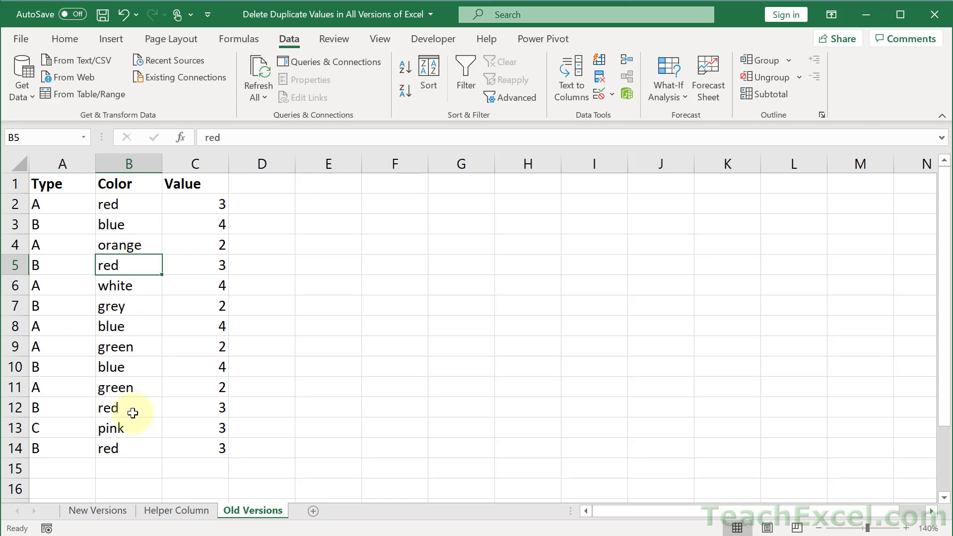
pyautogui.click(100, 508)
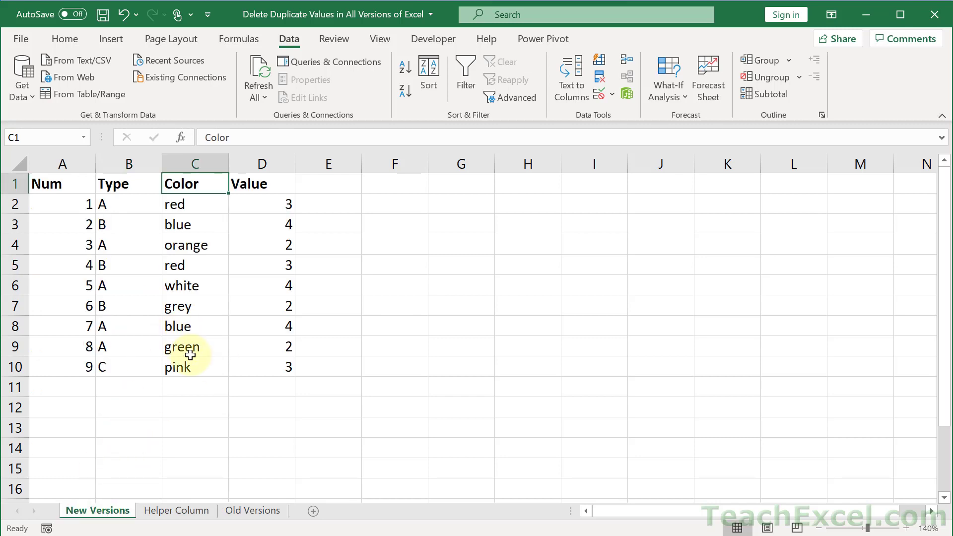
pyautogui.click(225, 511)
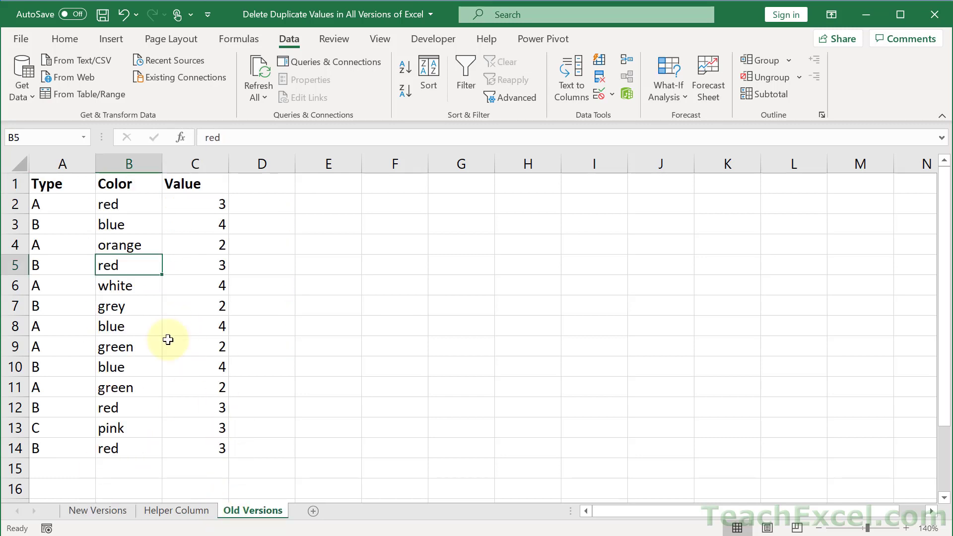
pyautogui.click(132, 221)
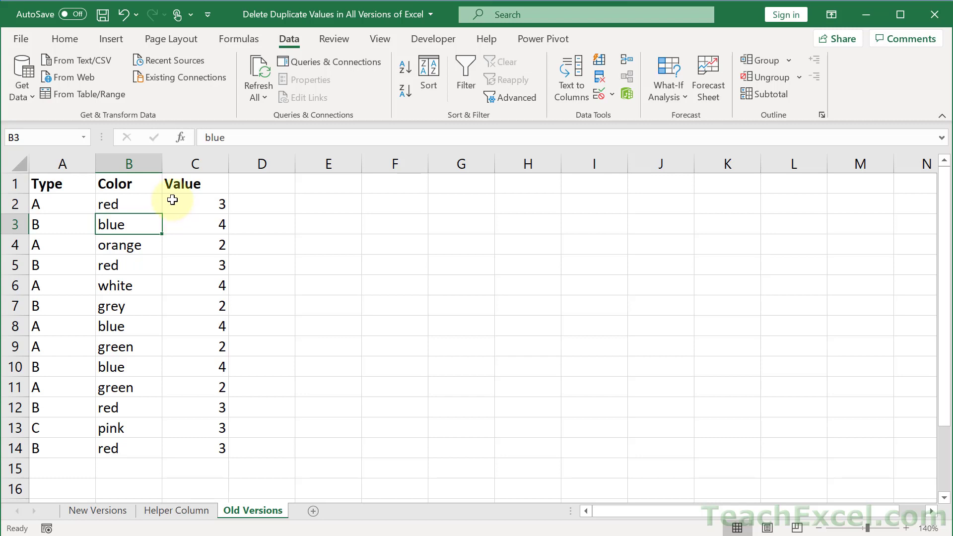
pyautogui.moveTo(187, 181); pyautogui.dragTo(64, 187)
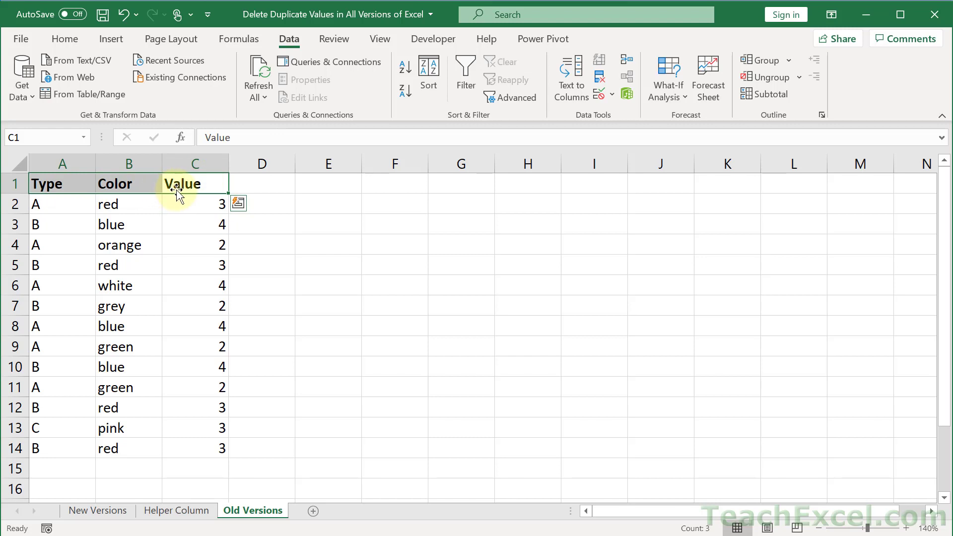
pyautogui.click(129, 223)
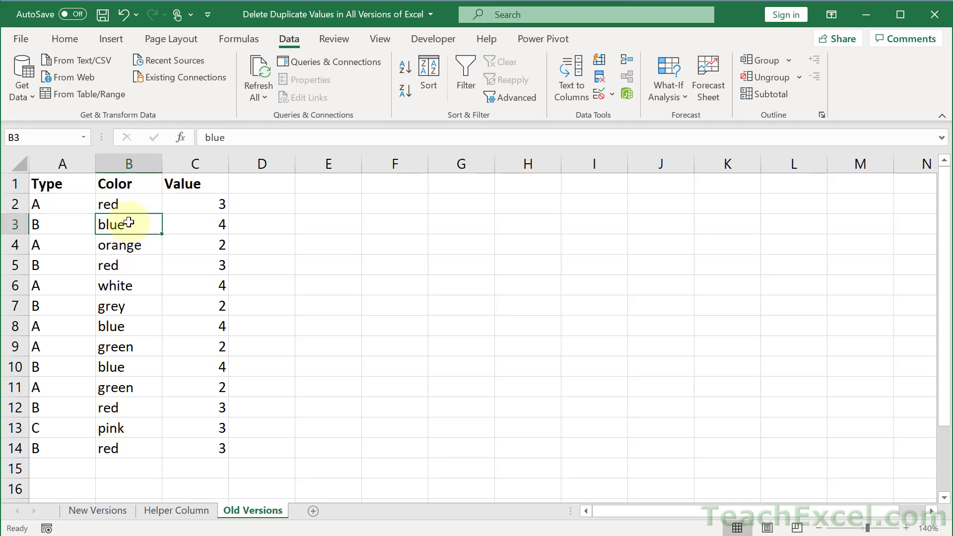
# Step: Run DeleteDuplicateRows via Alt+F8 and dismiss the 'Duplicate Rows Deleted: 6' message
pyautogui.hotkey('alt', 'F8')
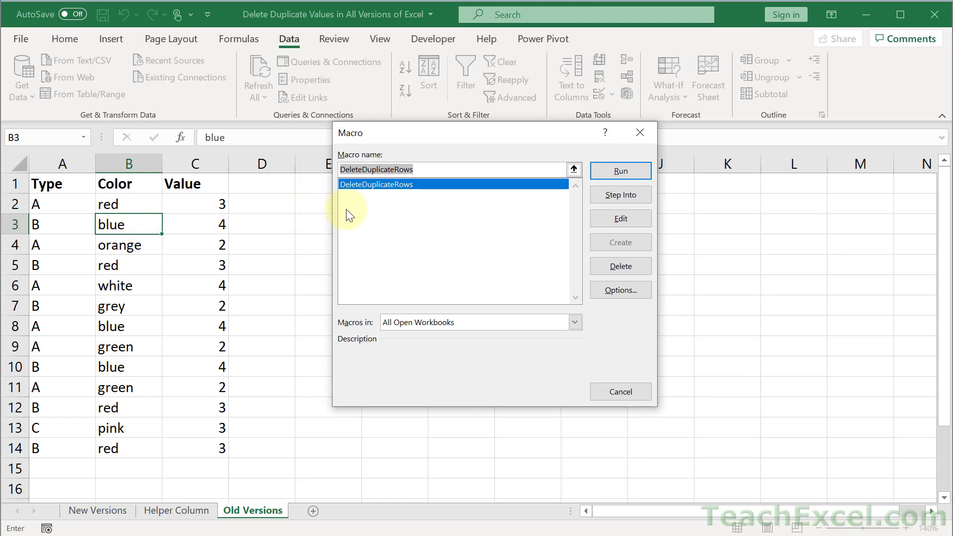
pyautogui.click(612, 170)
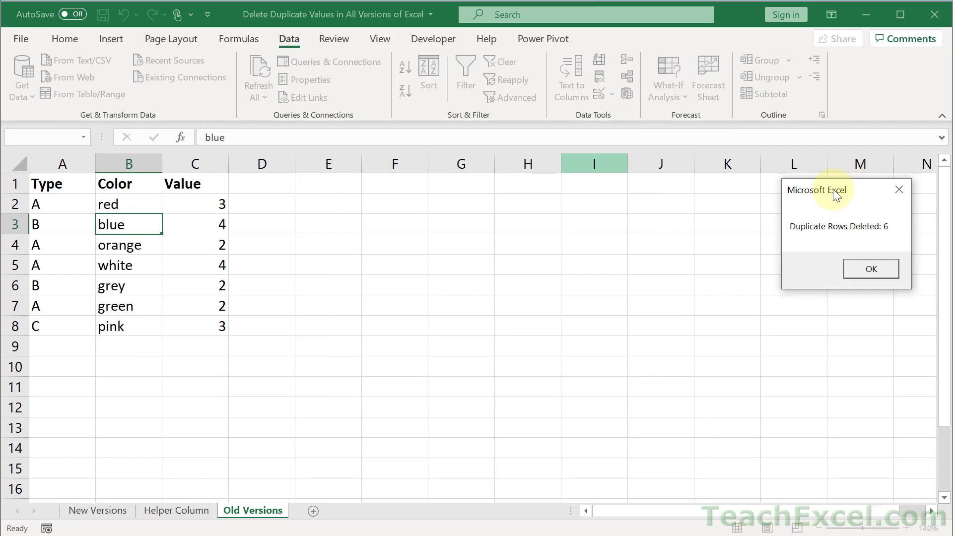
pyautogui.moveTo(835, 200); pyautogui.dragTo(380, 190)
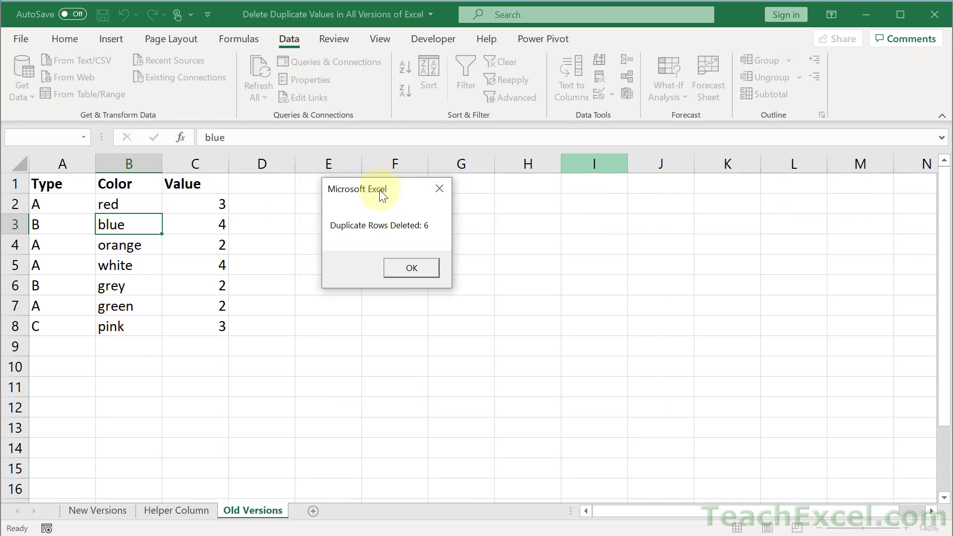
pyautogui.click(409, 271)
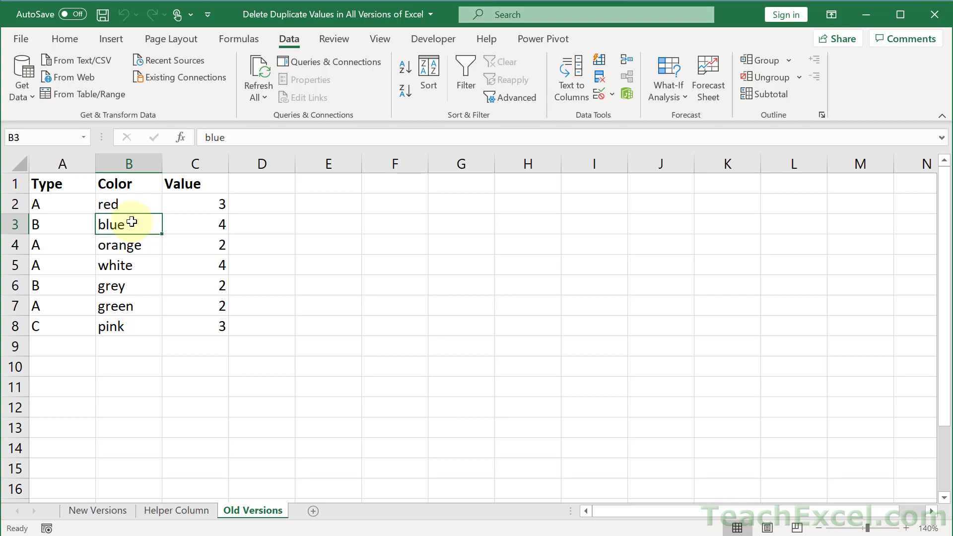
# Step: Open the VBA editor with Project Explorer shown and display Module1's DeleteDuplicateRows code
pyautogui.hotkey('alt', 'F11')
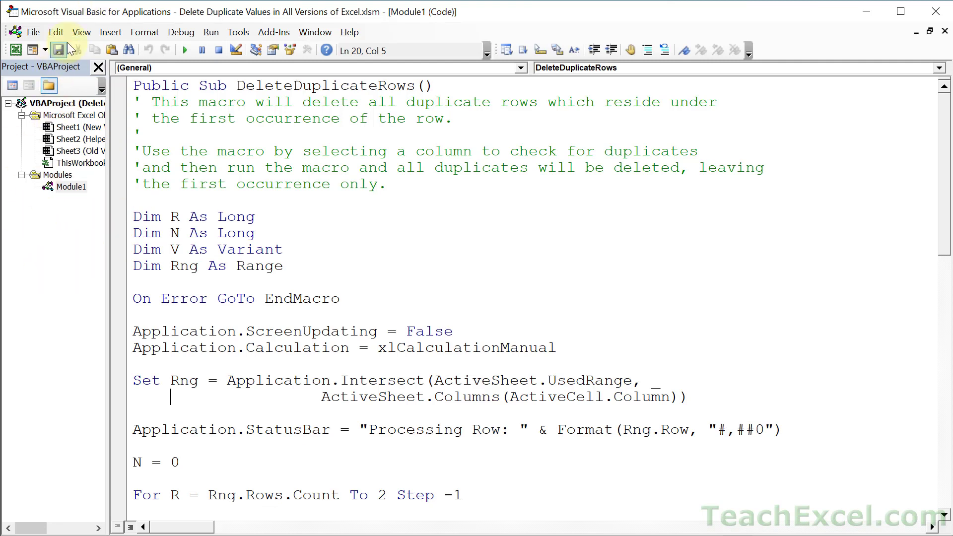
pyautogui.click(81, 32)
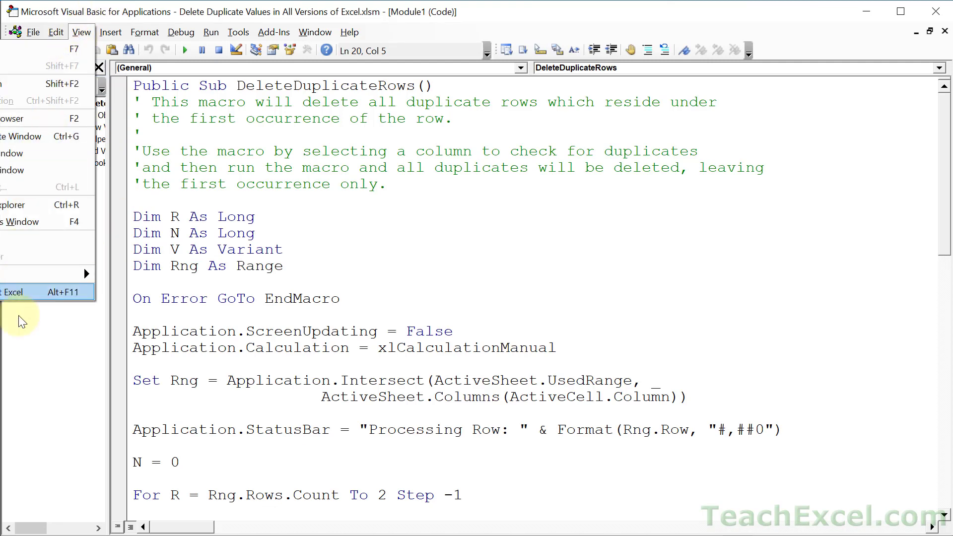
pyautogui.click(34, 211)
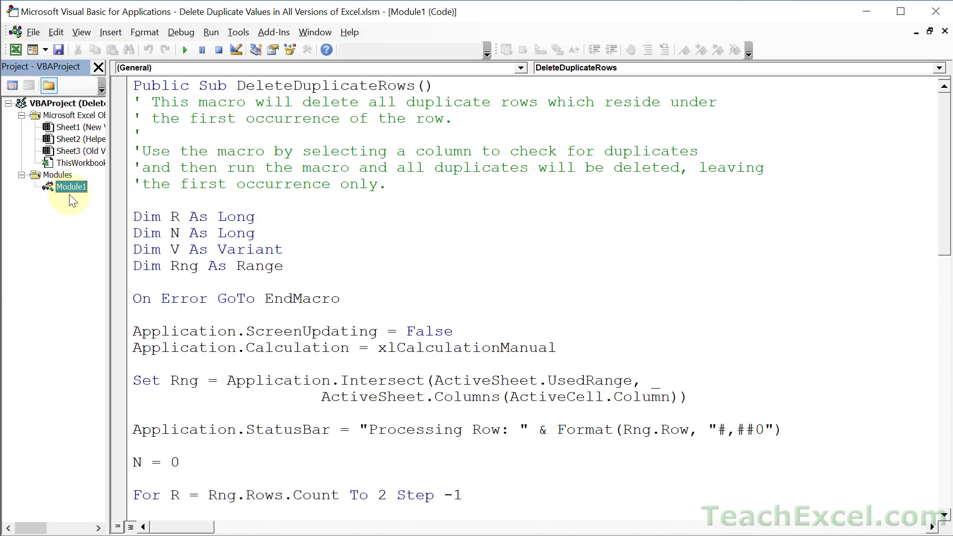
pyautogui.doubleClick(58, 186)
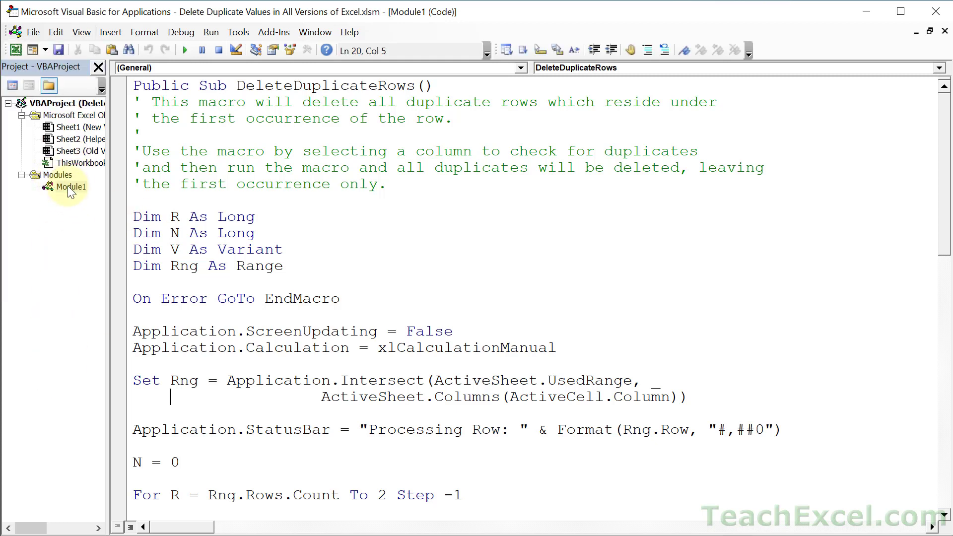
pyautogui.click(366, 135)
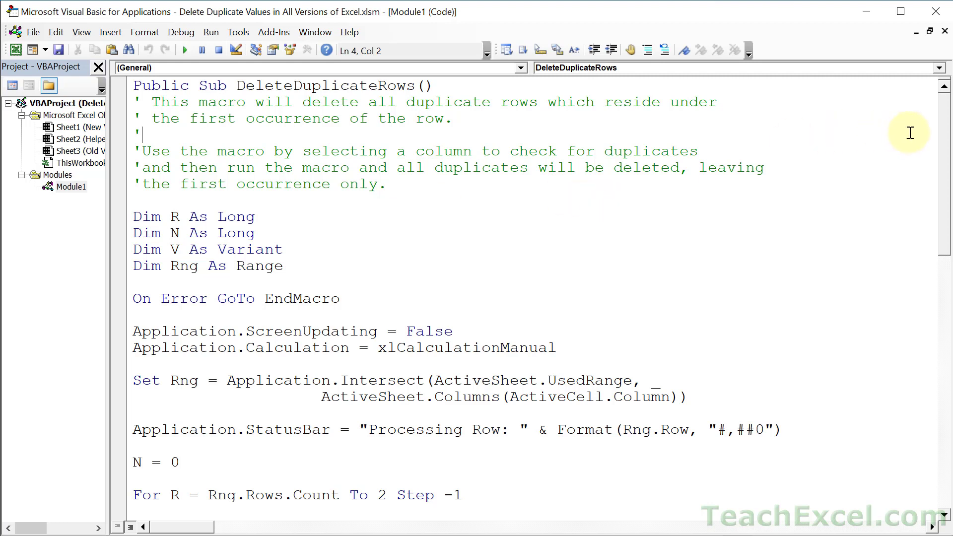
pyautogui.moveTo(944, 129); pyautogui.dragTo(947, 106)
pyautogui.click(143, 300)
pyautogui.moveTo(144, 302); pyautogui.dragTo(346, 300)
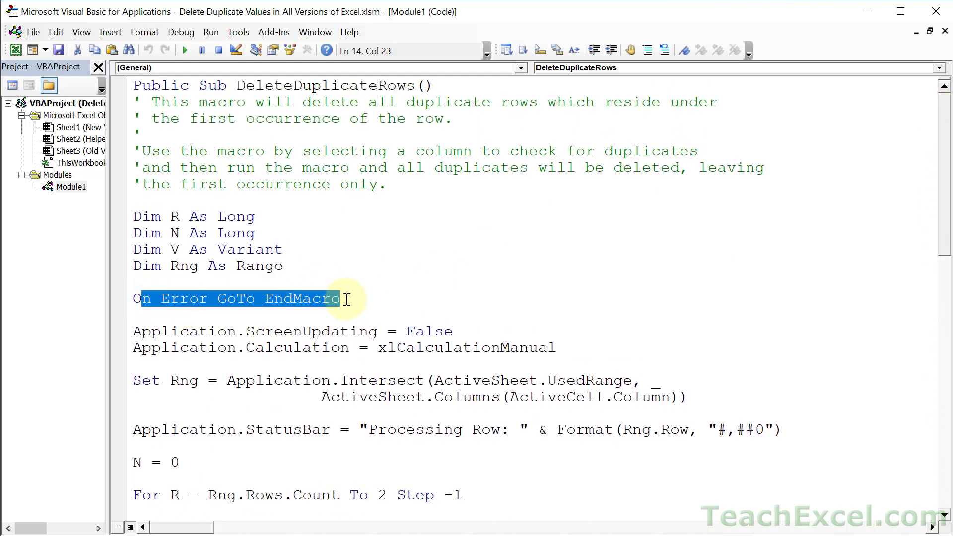
pyautogui.click(347, 299)
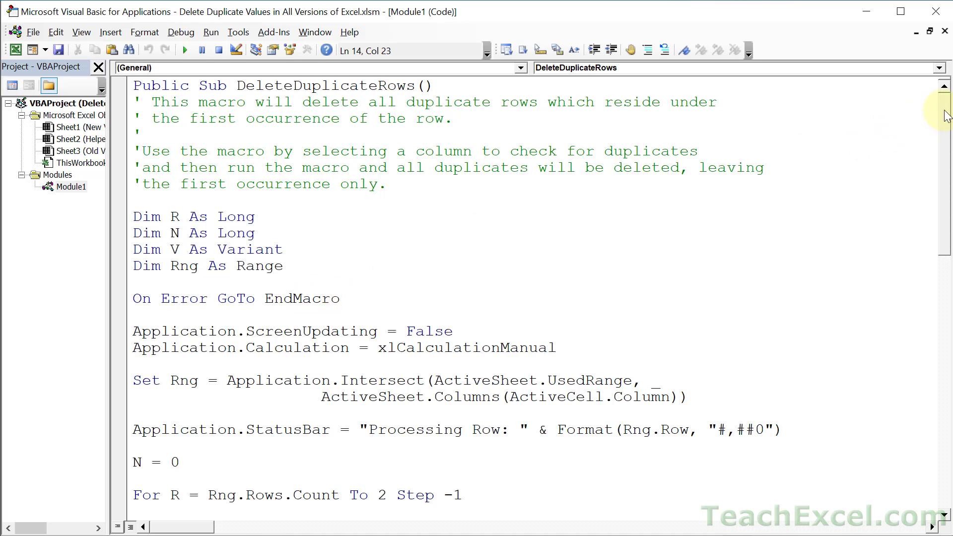
pyautogui.moveTo(946, 115); pyautogui.dragTo(933, 377)
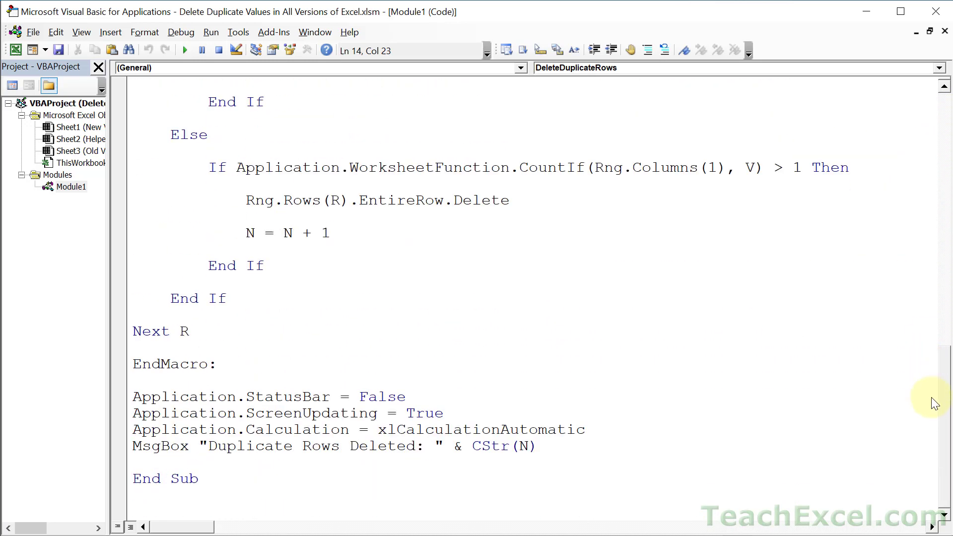
pyautogui.click(268, 380)
pyautogui.click(278, 430)
pyautogui.click(468, 428)
pyautogui.click(291, 414)
pyautogui.click(265, 412)
pyautogui.click(273, 400)
pyautogui.moveTo(946, 402); pyautogui.dragTo(947, 199)
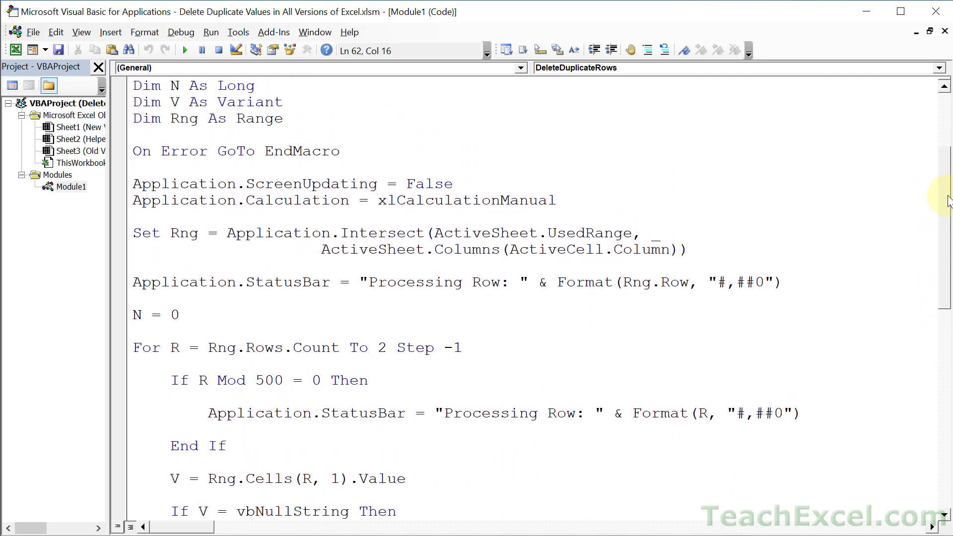
pyautogui.moveTo(368, 282); pyautogui.dragTo(527, 284)
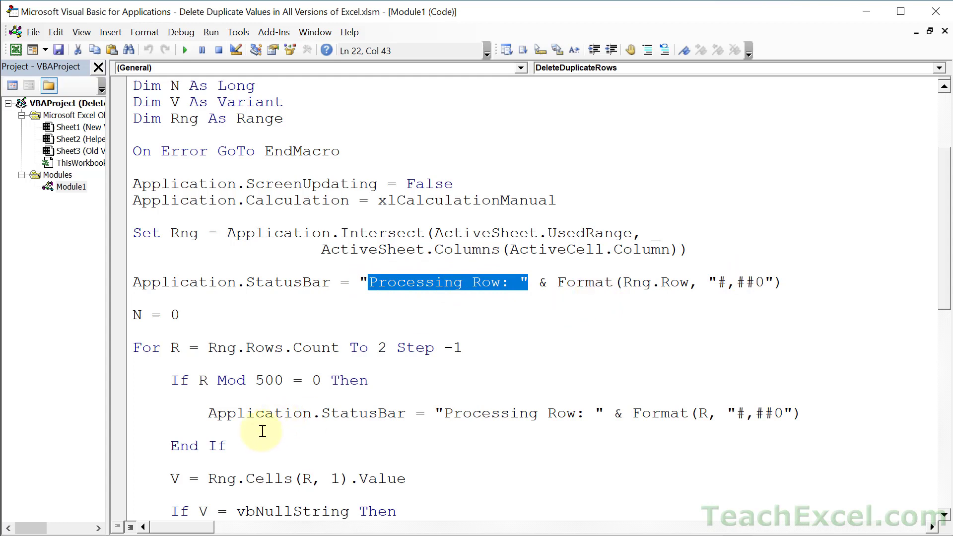
pyautogui.moveTo(252, 443); pyautogui.dragTo(173, 387)
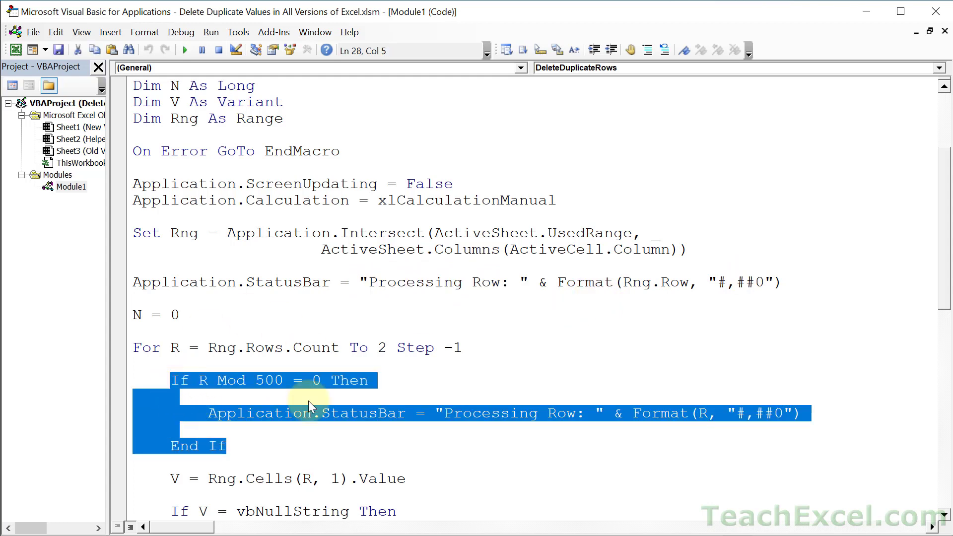
pyautogui.click(323, 444)
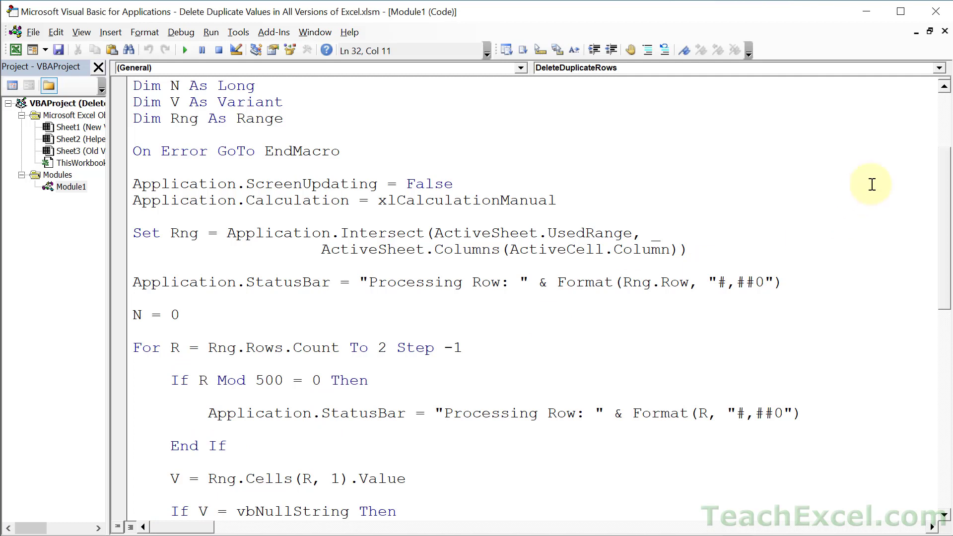
pyautogui.moveTo(945, 169); pyautogui.dragTo(930, 301)
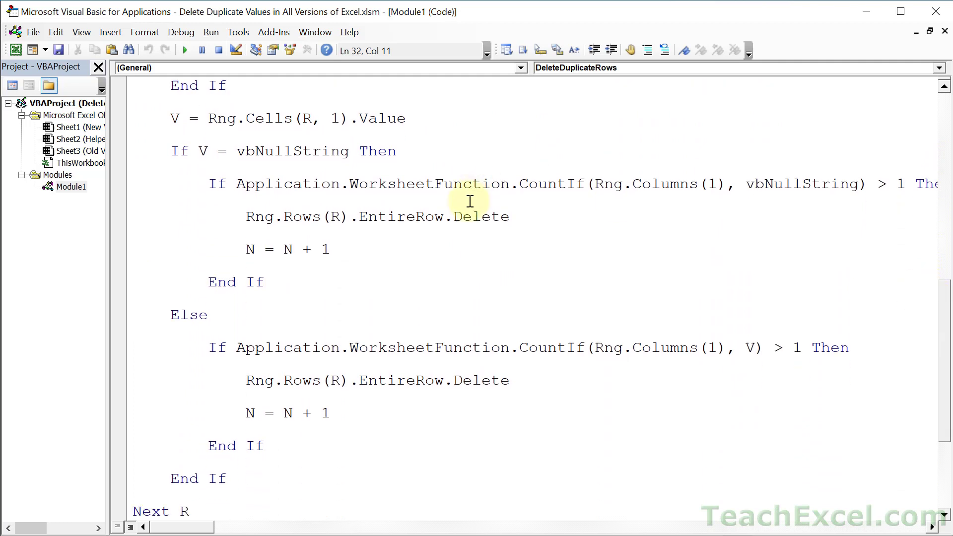
pyautogui.click(442, 186)
pyautogui.doubleClick(441, 186)
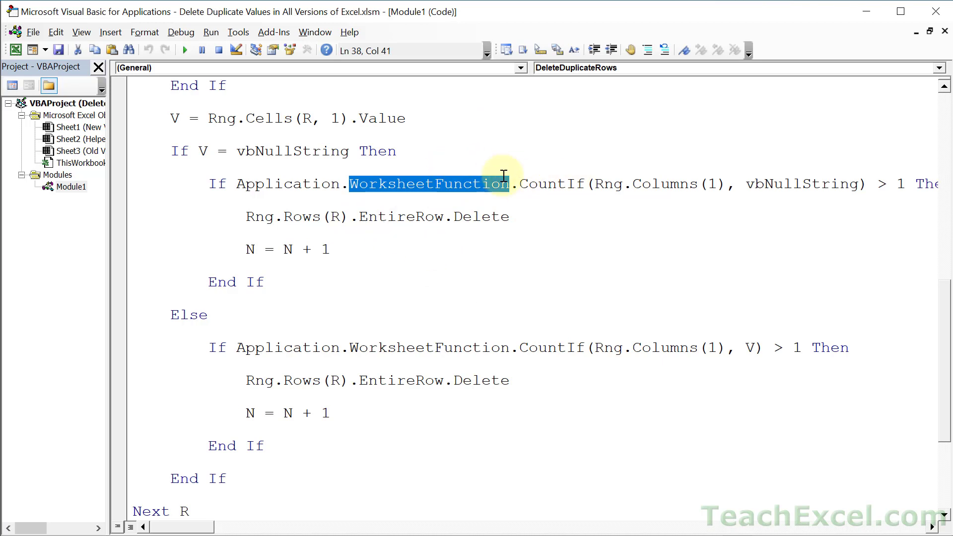
pyautogui.doubleClick(551, 185)
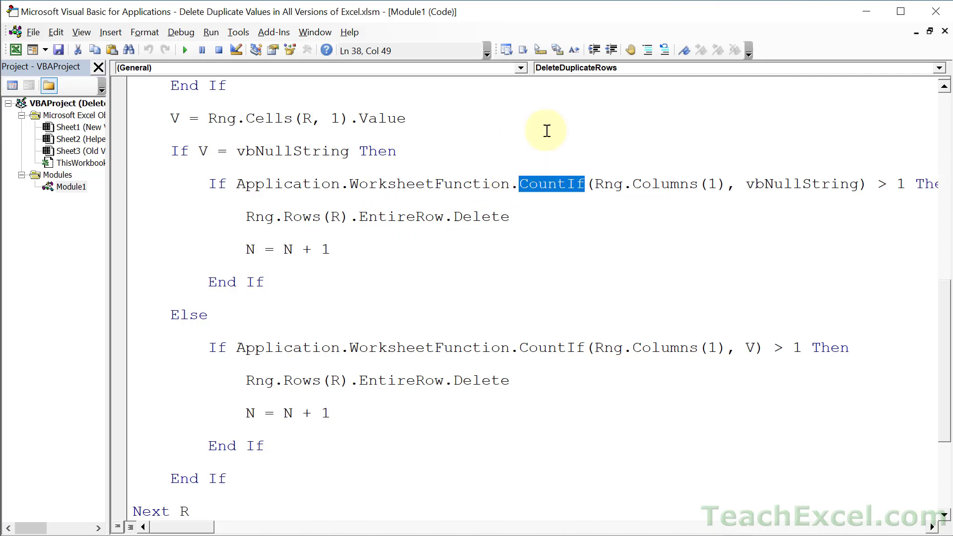
pyautogui.click(556, 219)
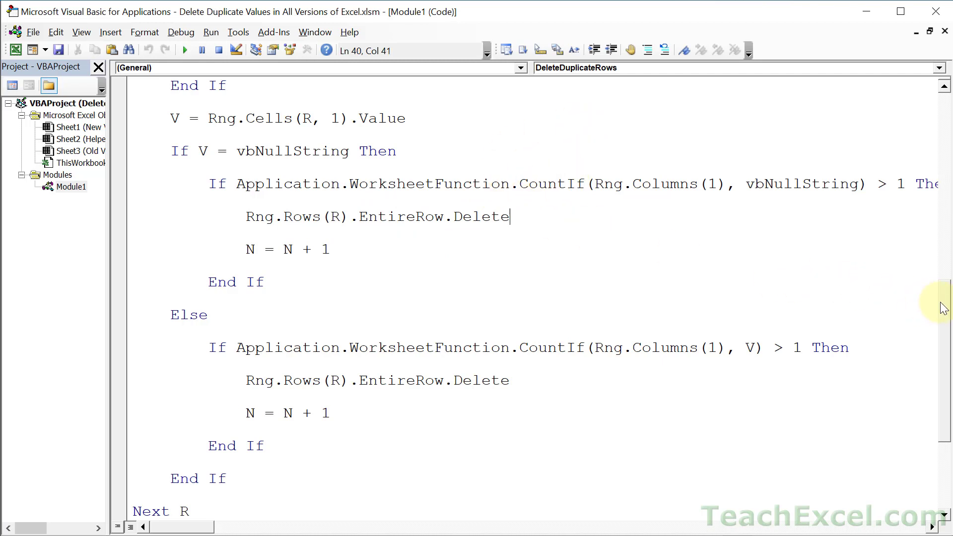
pyautogui.moveTo(943, 305); pyautogui.dragTo(929, 392)
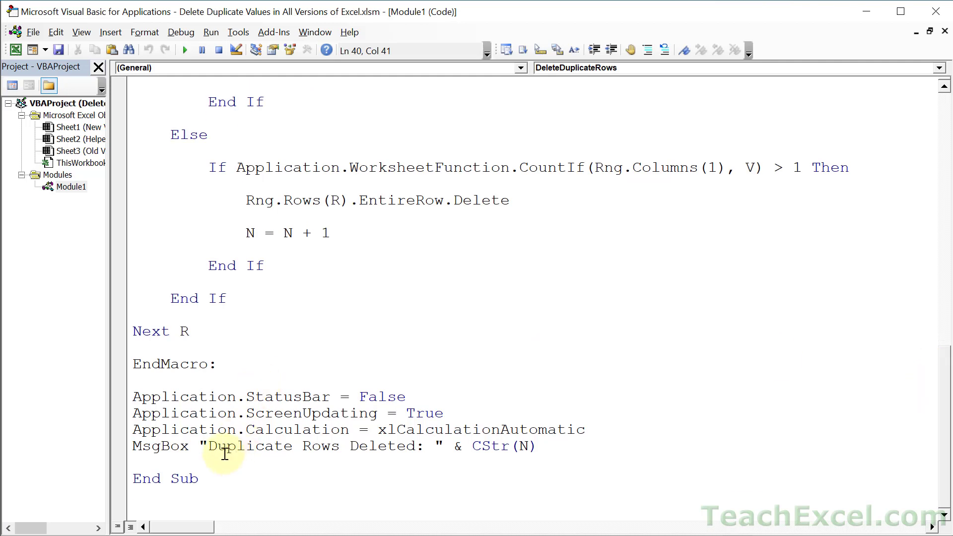
pyautogui.moveTo(212, 447); pyautogui.dragTo(428, 442)
pyautogui.moveTo(529, 446); pyautogui.dragTo(520, 446)
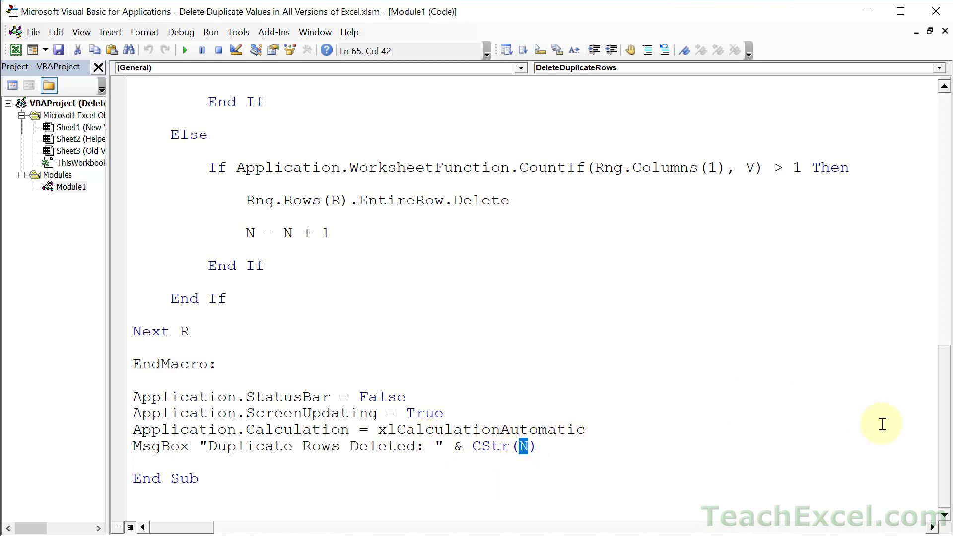
pyautogui.scroll(2, 946, 356)
# Step: Review the macro code around the CountIf line, then switch back to Excel with Alt+F11
pyautogui.scroll(8, 946, 355)
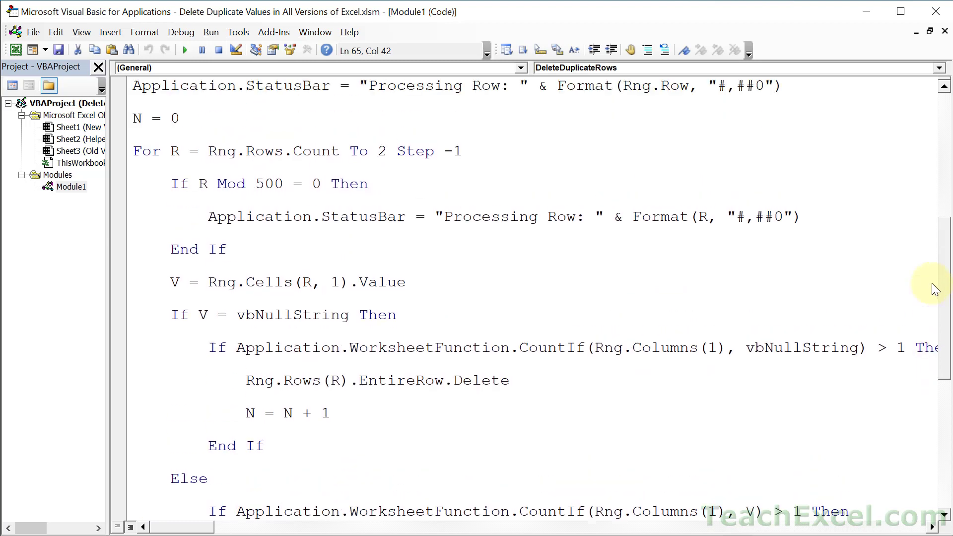
pyautogui.scroll(5, 932, 242)
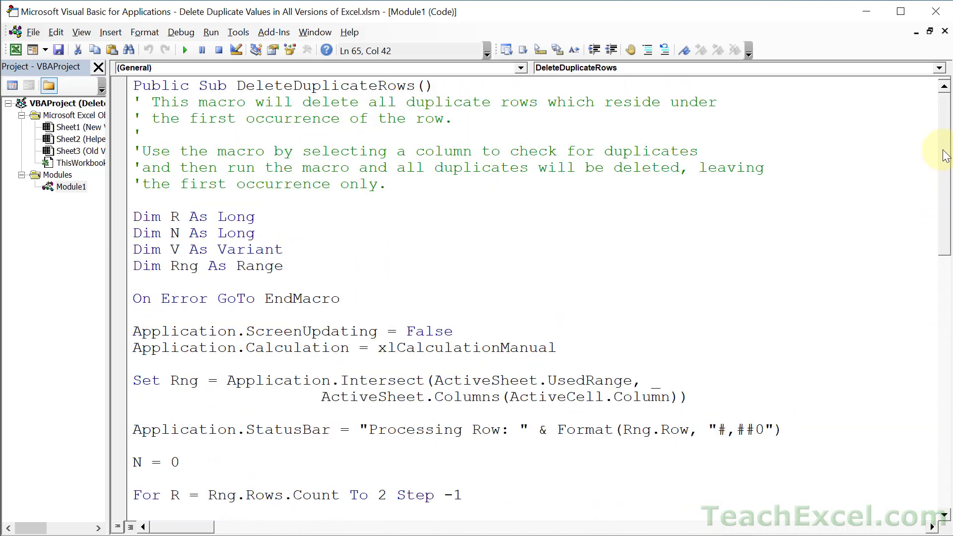
pyautogui.click(443, 316)
pyautogui.scroll(-2, 943, 216)
pyautogui.scroll(-5, 943, 216)
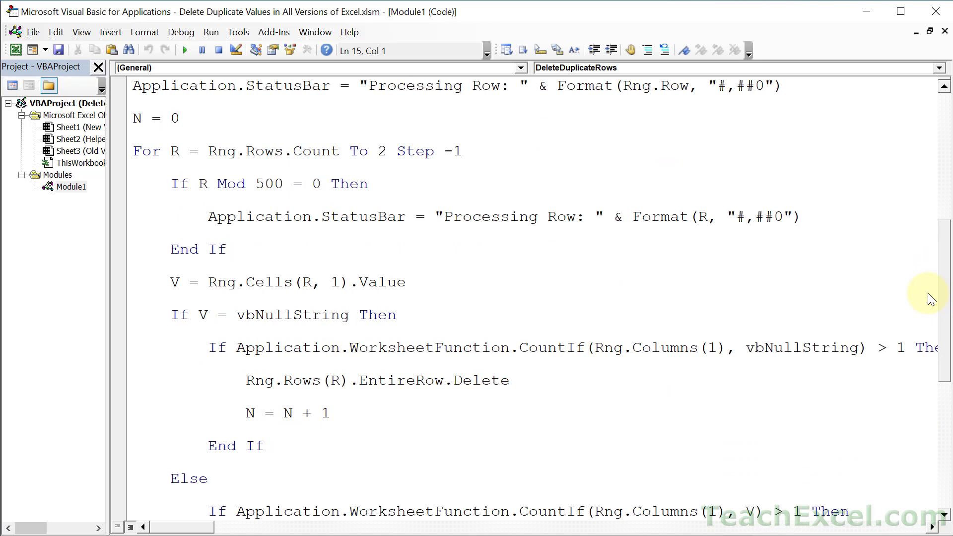
pyautogui.doubleClick(541, 348)
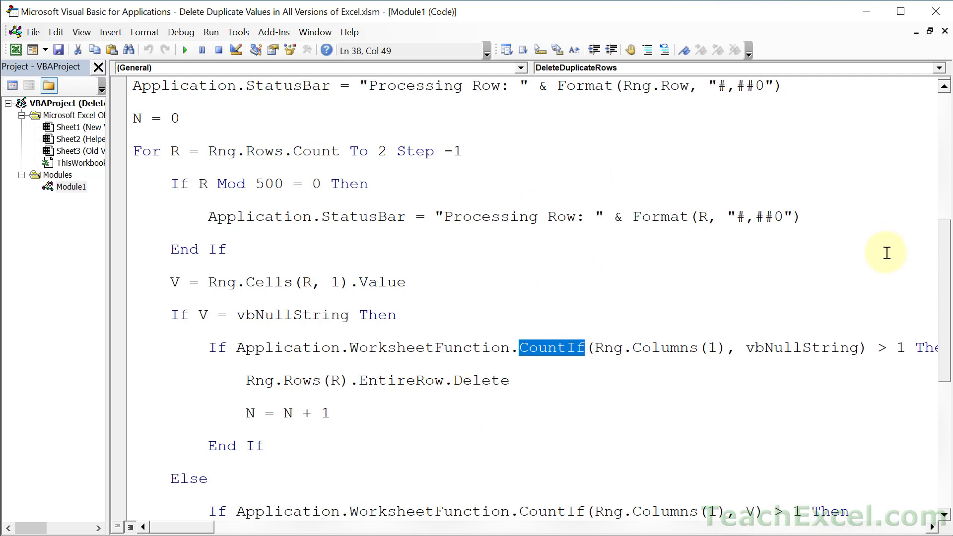
pyautogui.moveTo(946, 281); pyautogui.dragTo(944, 138)
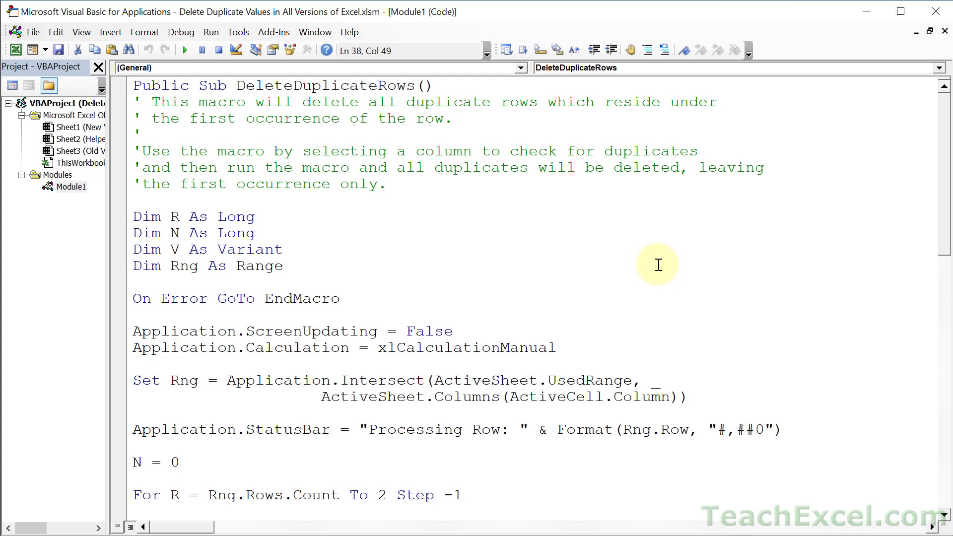
pyautogui.hotkey('alt', 'F11')
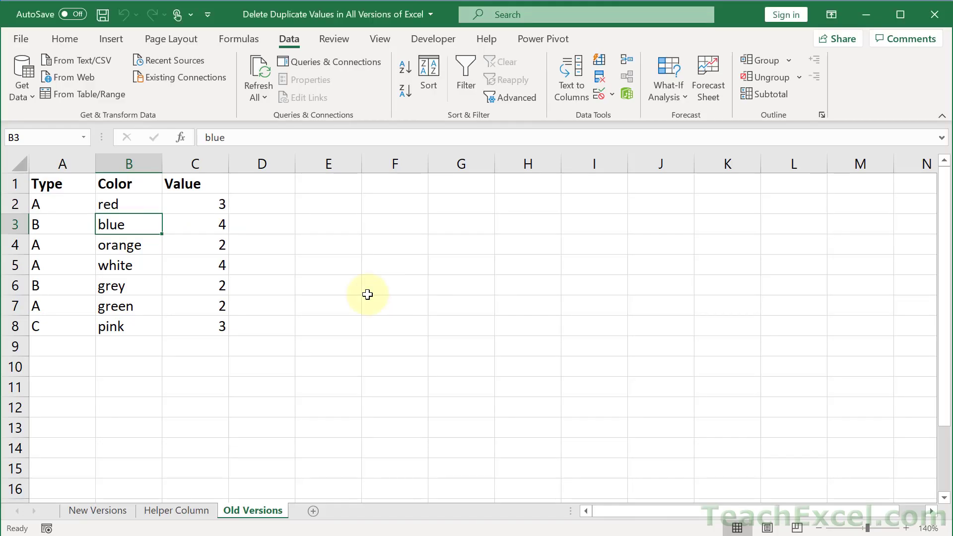
# Step: Switch to the New Versions sheet and open Remove Duplicates with Num, Type, Color, Value included
pyautogui.click(173, 516)
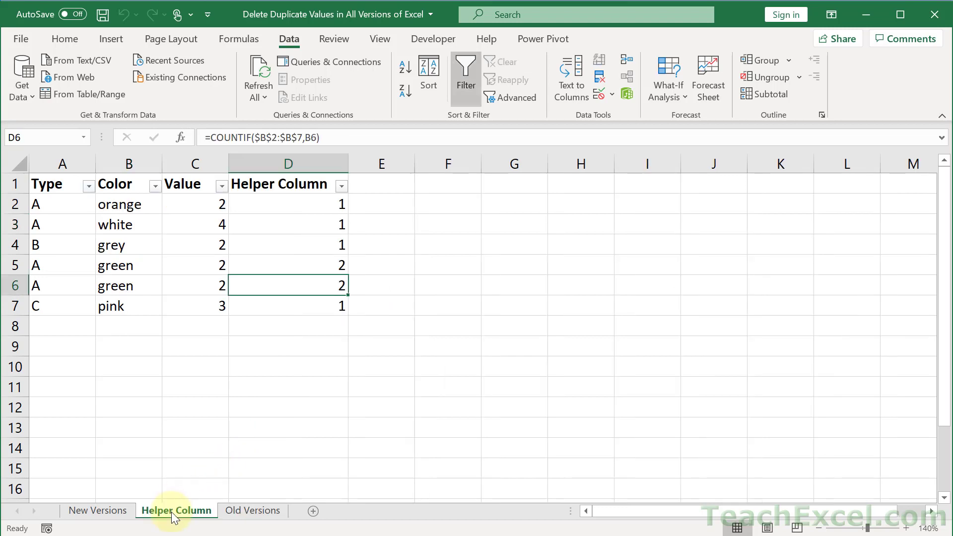
pyautogui.click(111, 510)
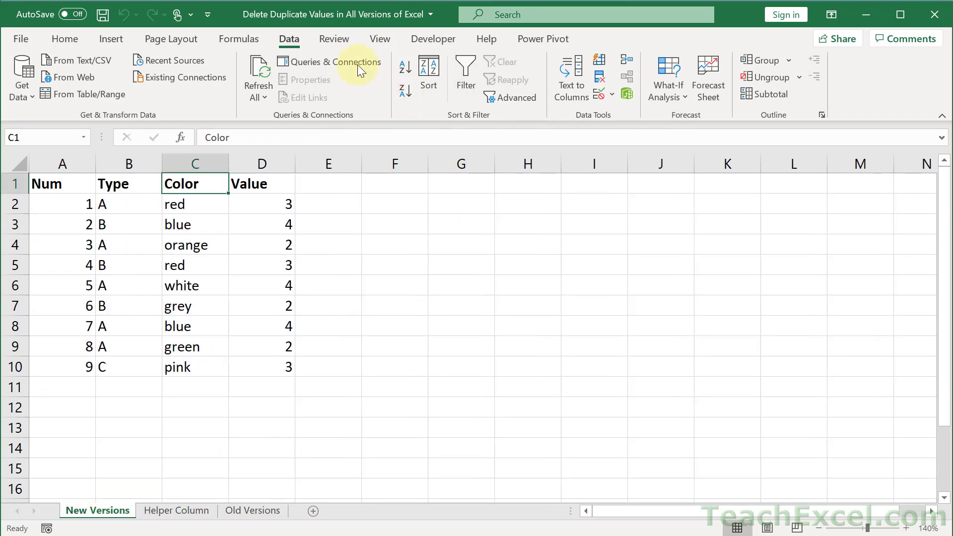
pyautogui.click(601, 80)
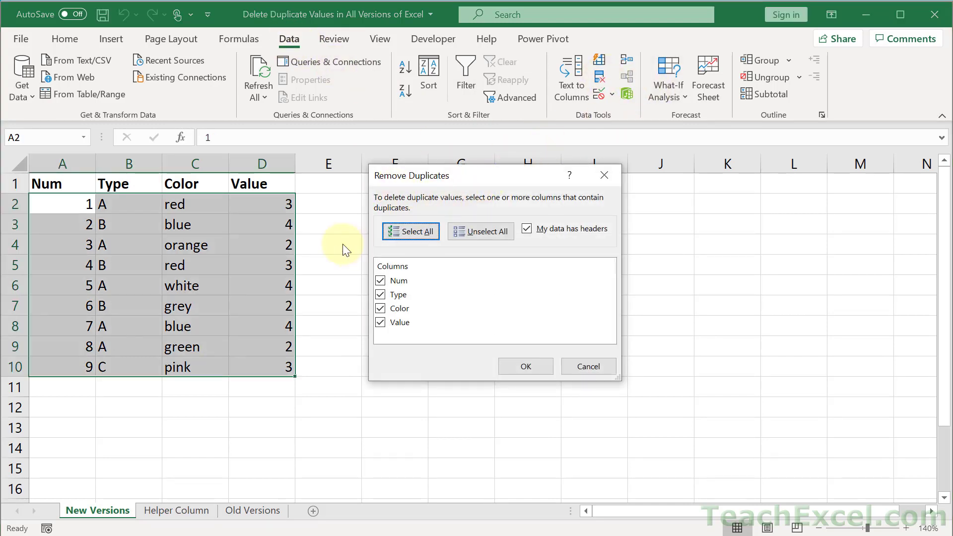